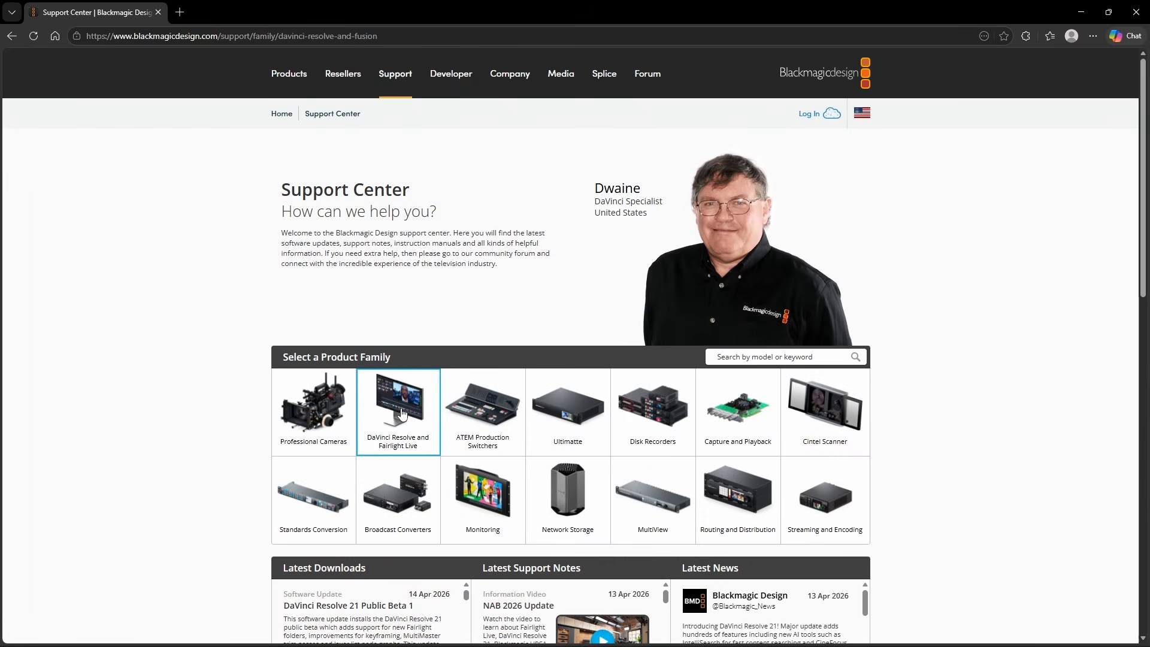
scroll(401, 413, down, 5)
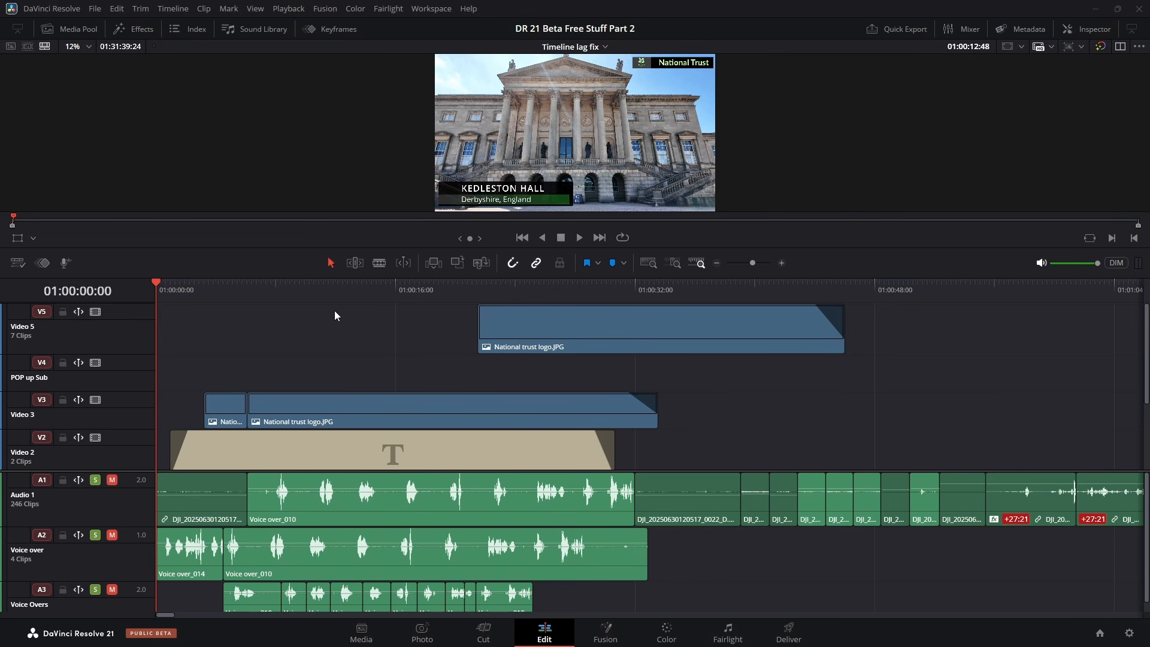
Step: Open the track list in the timeline index and hide every video and audio track, briefly showing Video 1 on its own
click(174, 28)
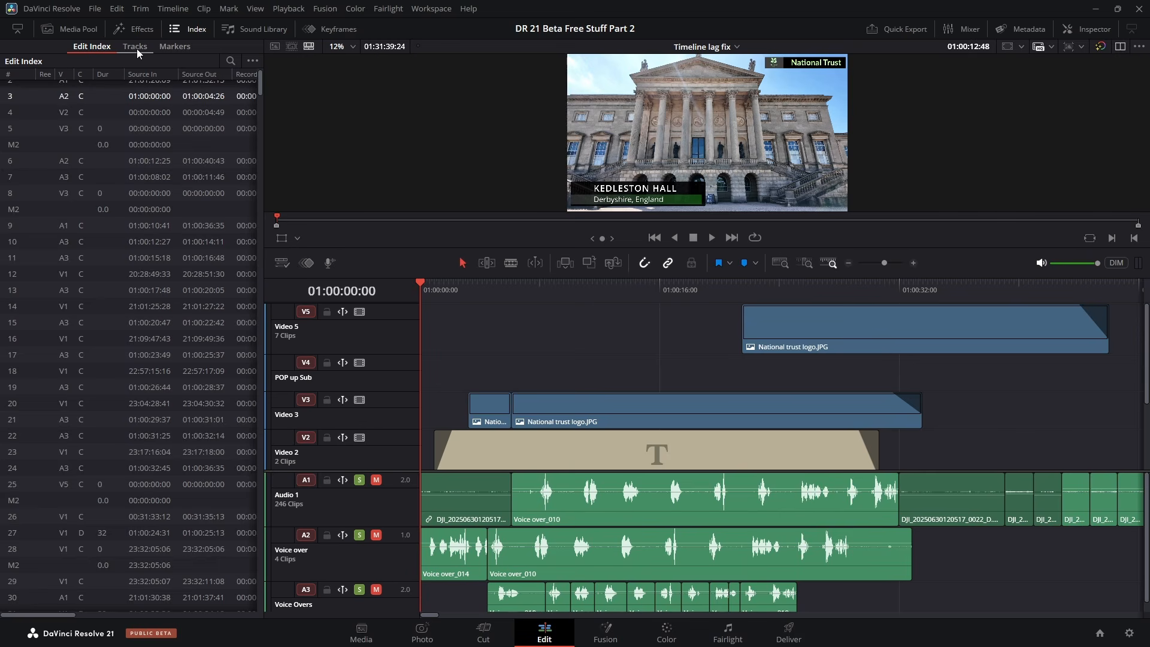
click(135, 47)
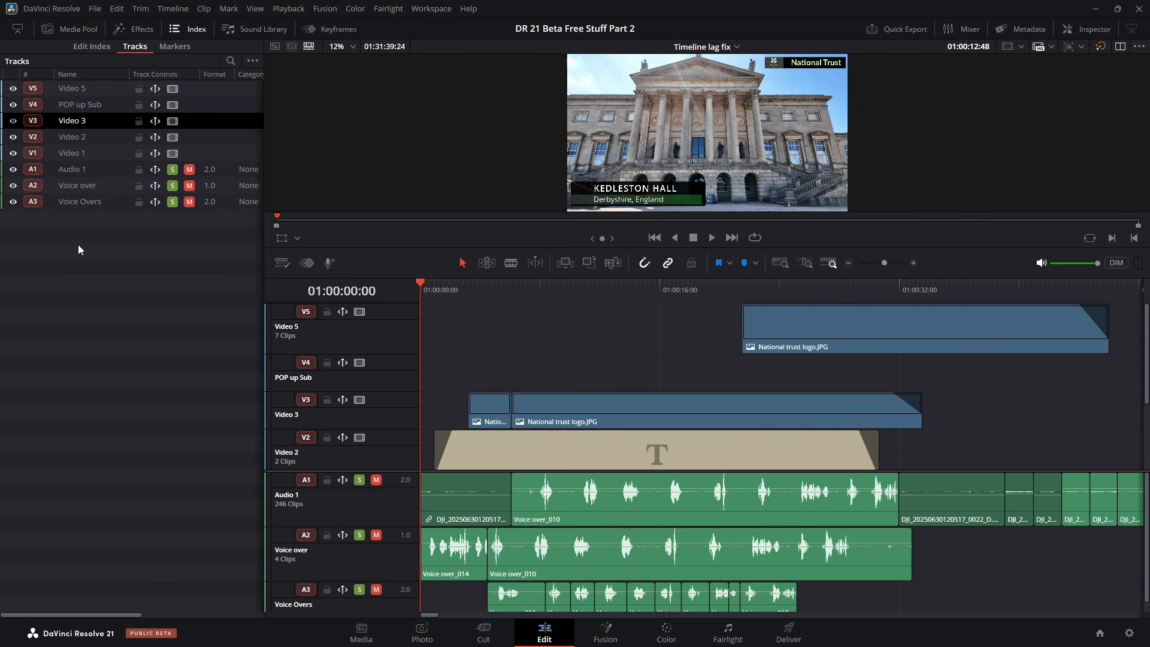
click(13, 89)
click(13, 104)
click(13, 121)
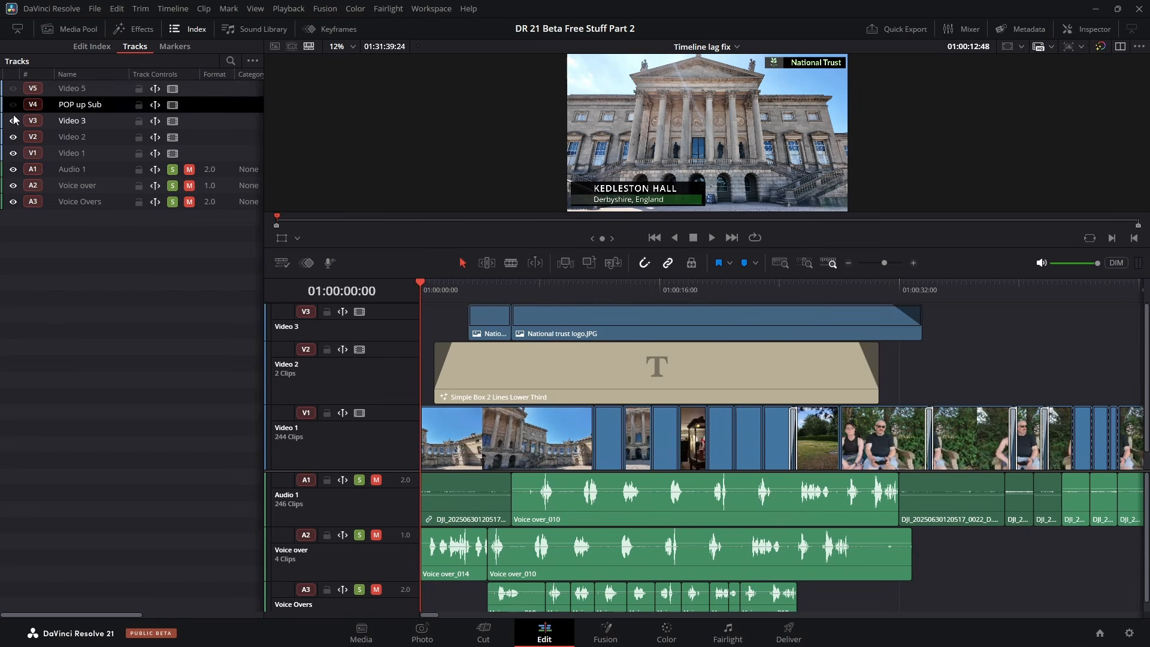
click(14, 137)
click(13, 153)
click(13, 170)
click(13, 186)
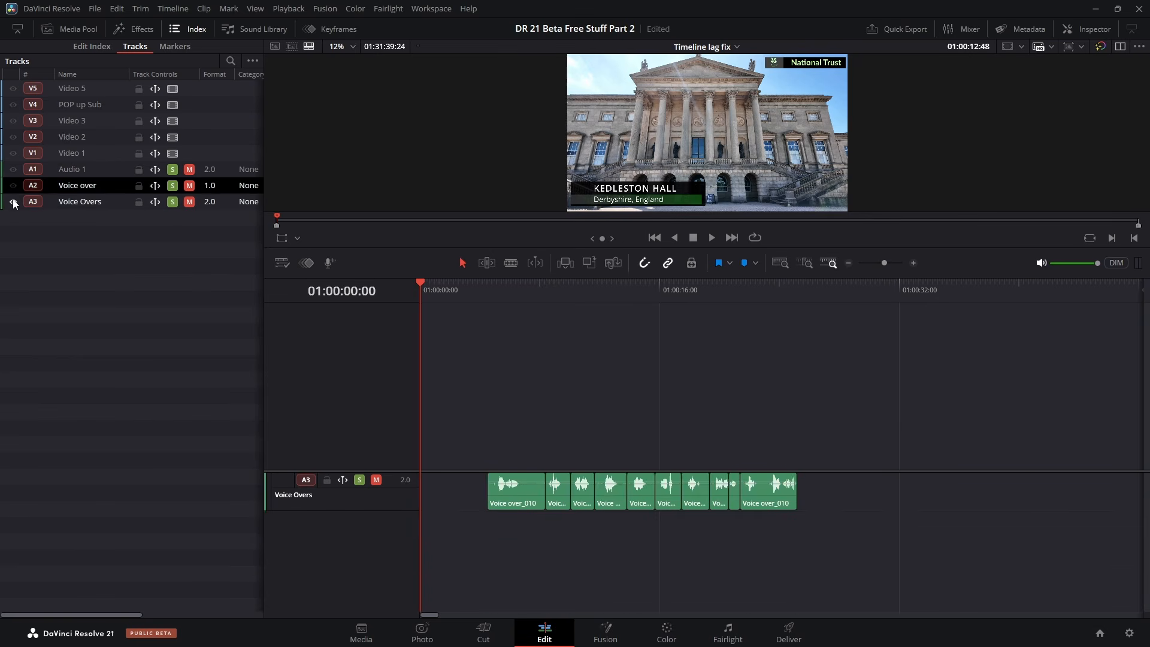
click(13, 202)
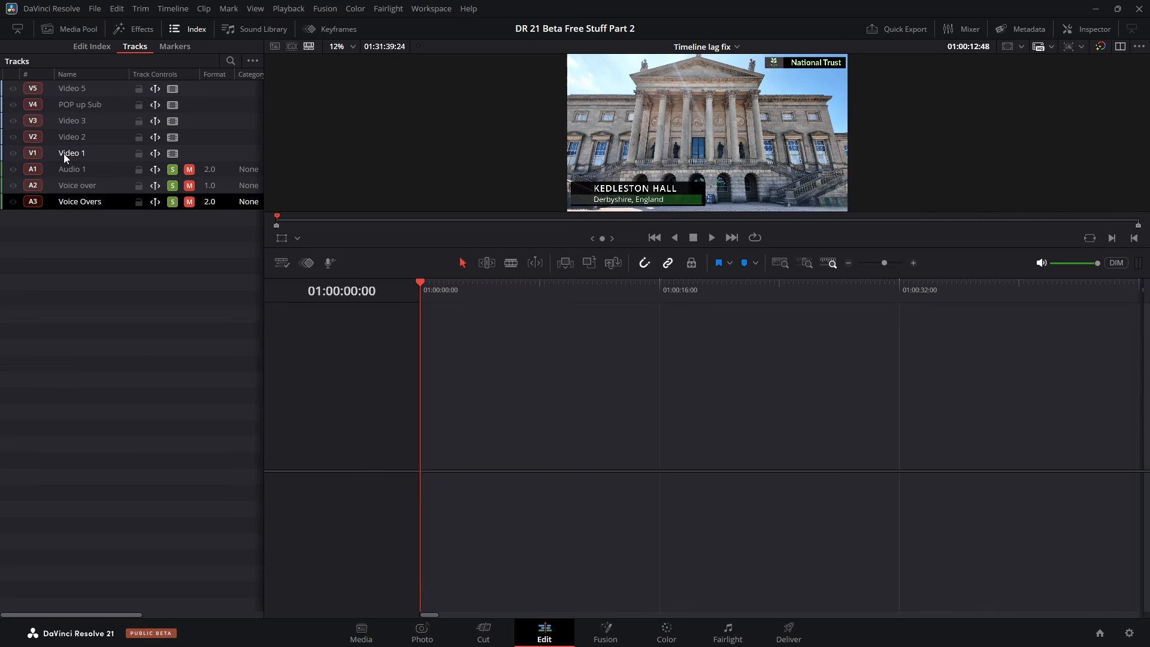
click(14, 153)
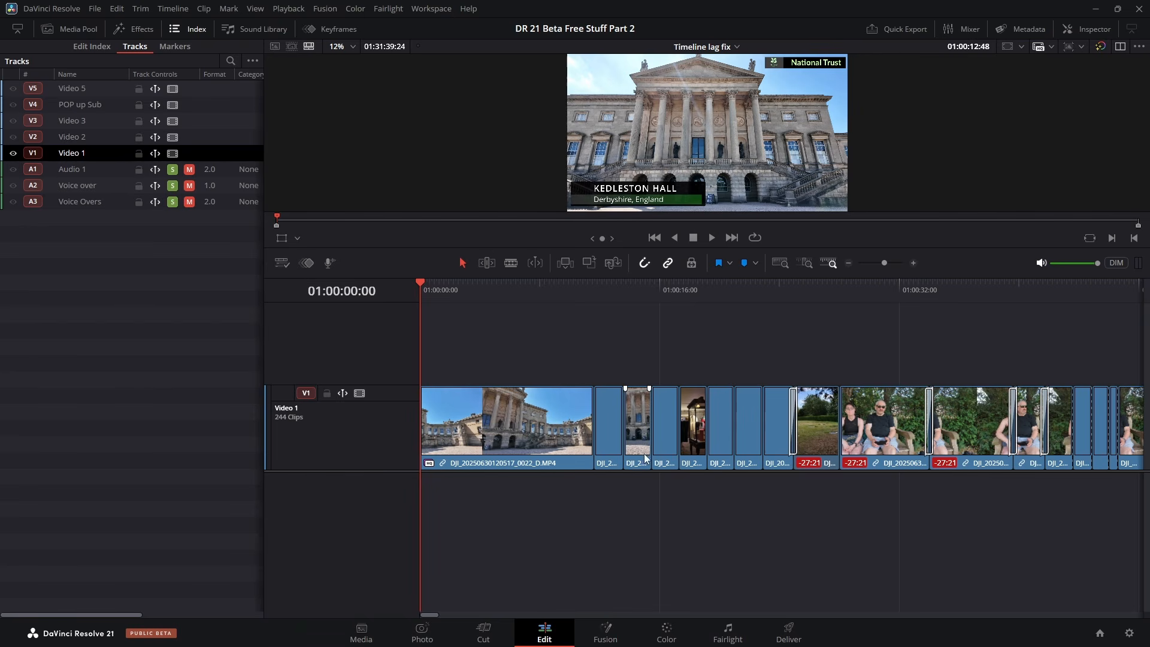
click(13, 153)
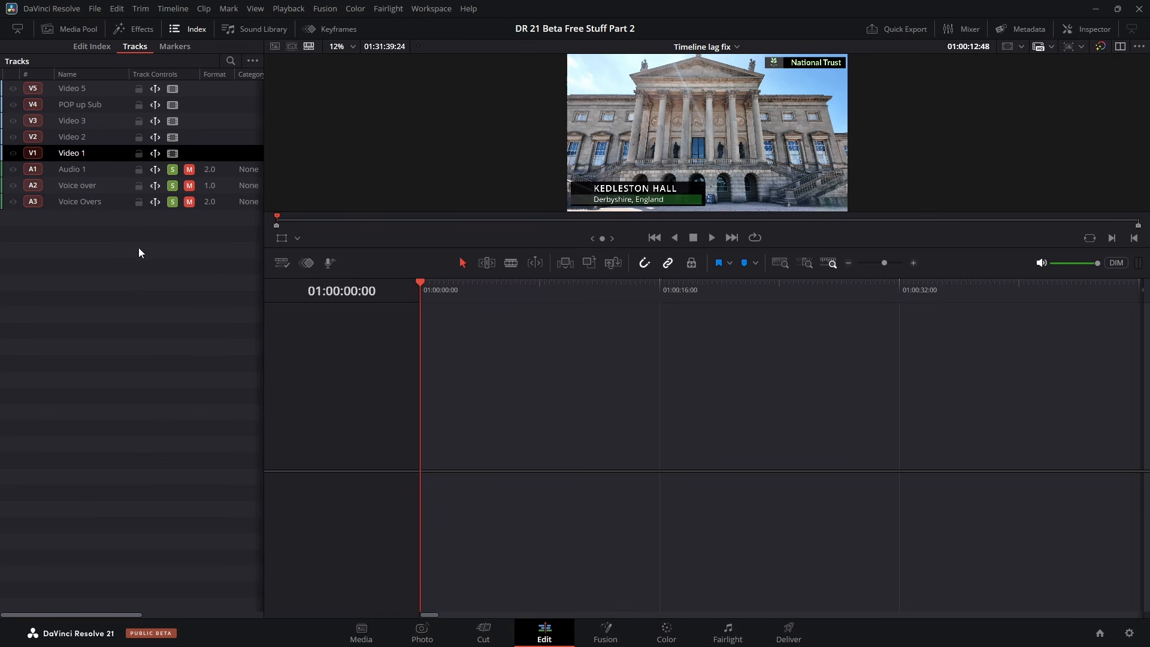
Step: Lock all video and audio tracks in the track list and disable video tracks V1 through V5
drag(138, 89, 139, 137)
drag(138, 153, 139, 207)
click(172, 88)
drag(174, 96, 172, 152)
click(171, 152)
Step: Turn off solo and mute on the Audio 1, Voice over and Voice Overs tracks
click(172, 170)
click(173, 185)
click(172, 202)
click(191, 170)
drag(190, 185, 189, 202)
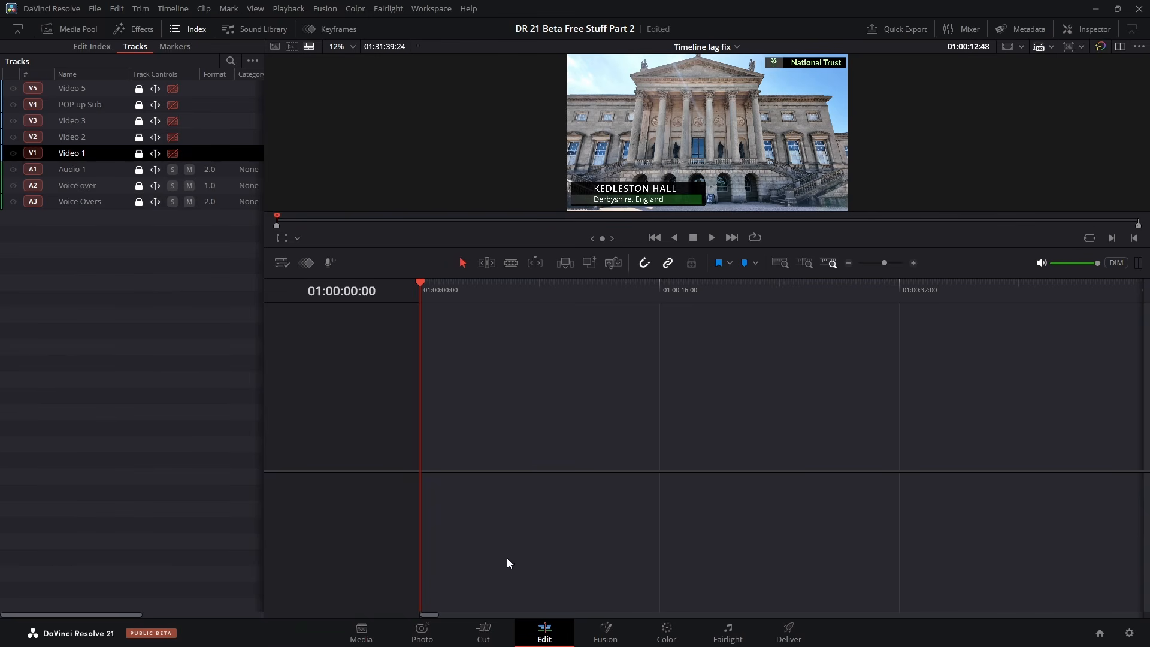
Step: Enlarge the timeline area beneath the viewer and toggle the visibility of the POP up Sub track
drag(769, 248, 770, 234)
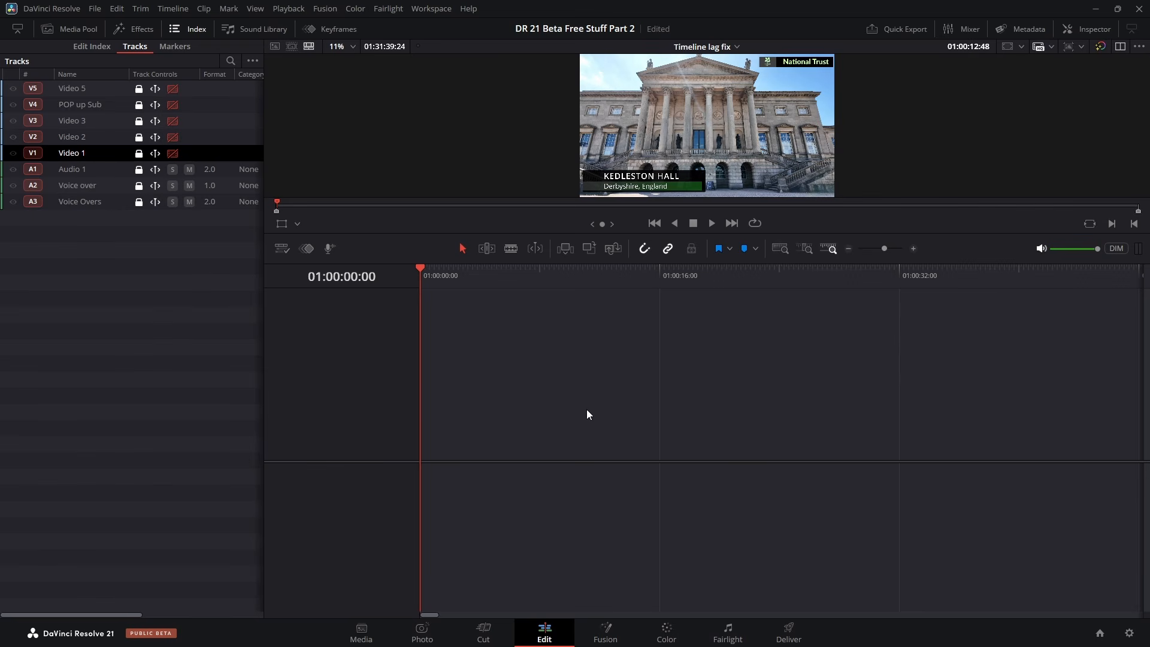
click(12, 105)
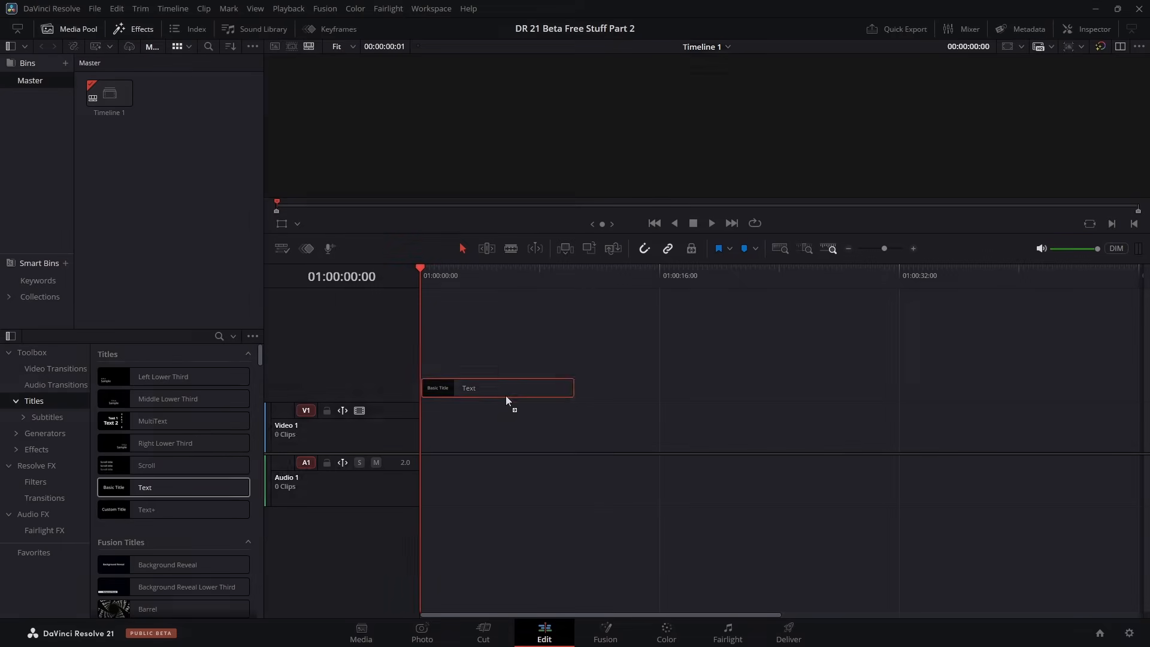
Step: Place a Text title and a Text+ title on Video 1 of Timeline 1, and close the effects library
drag(506, 397, 488, 438)
drag(173, 219, 655, 448)
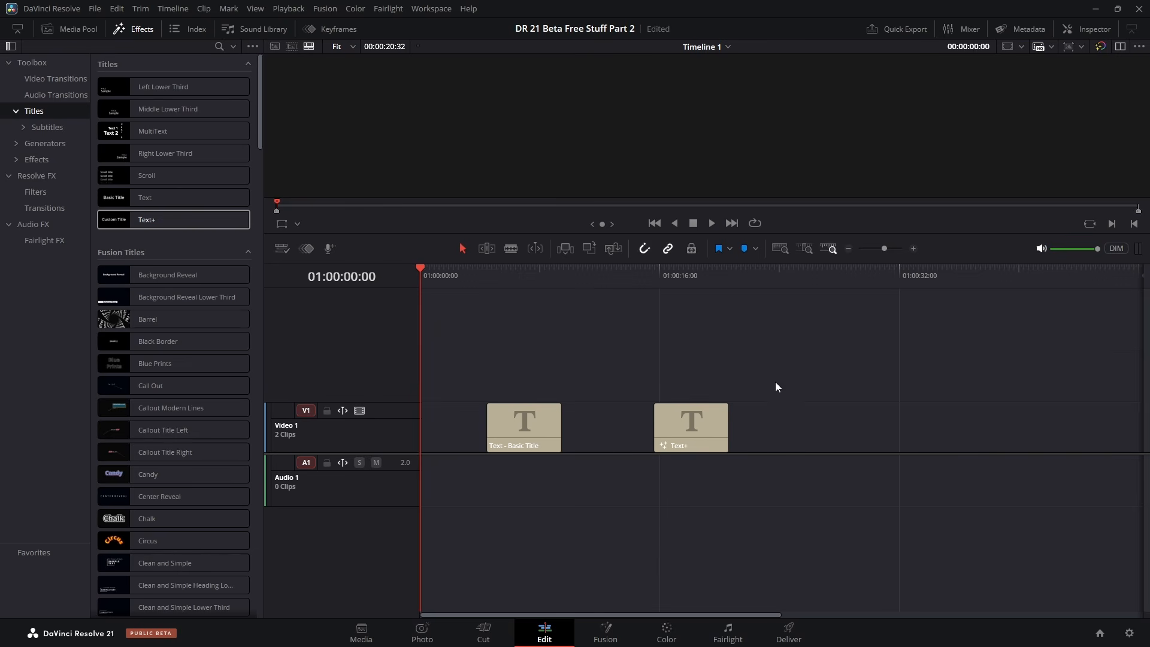
click(134, 29)
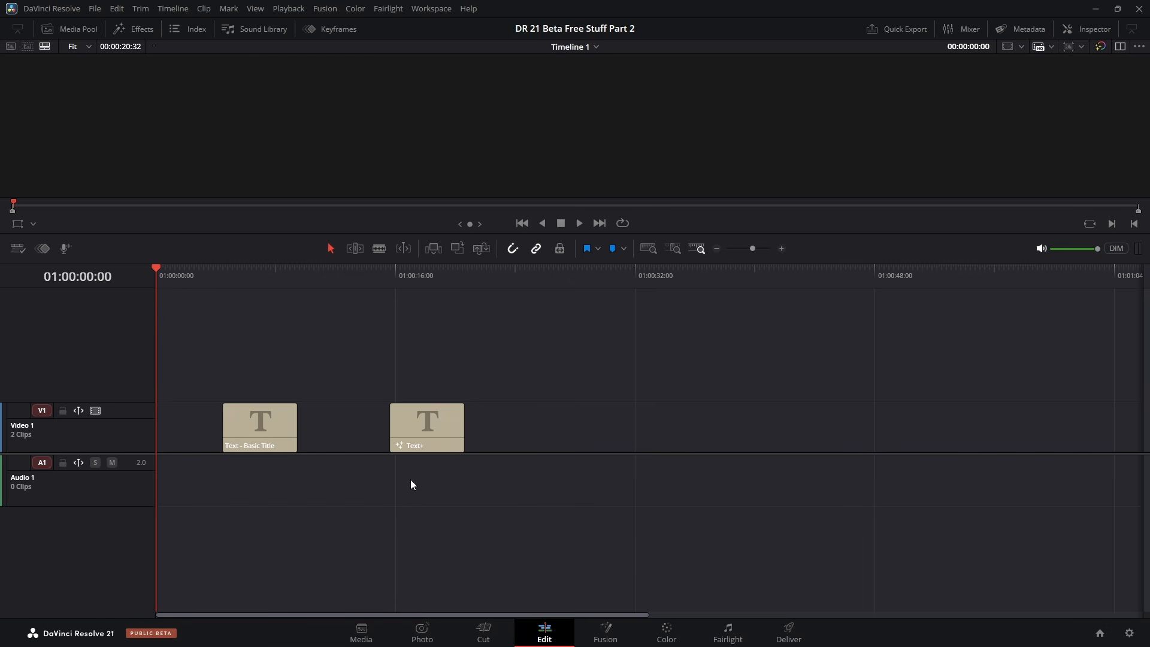
Step: Show the basic Text title's properties in the Inspector and examine its list of font families
click(277, 429)
click(1086, 29)
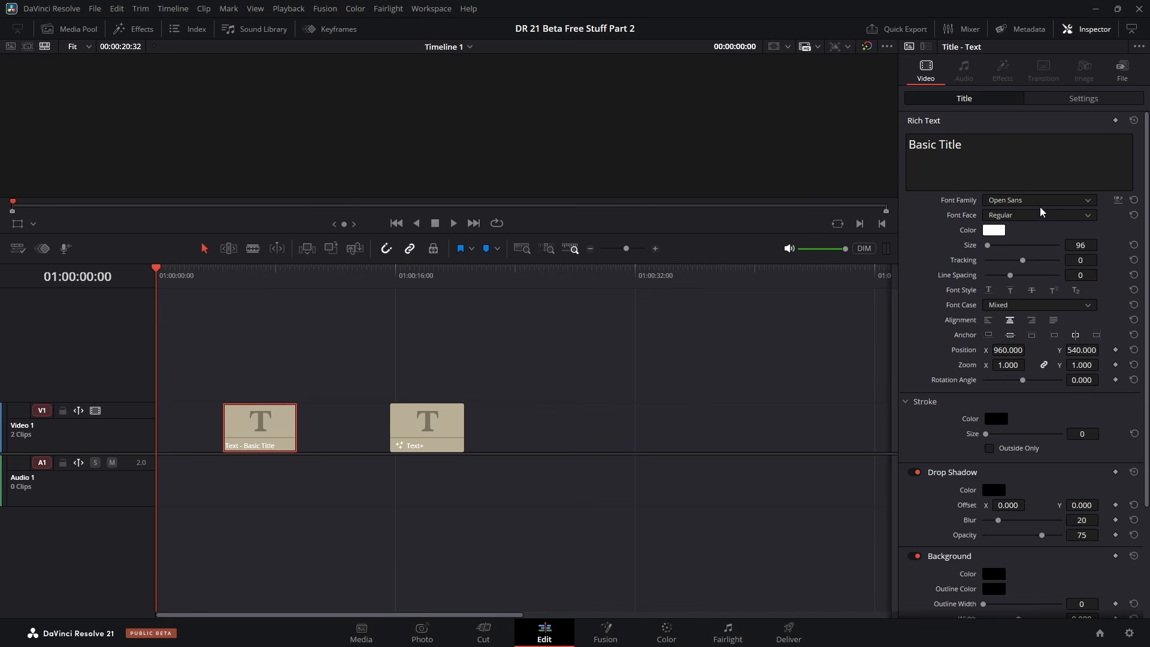
click(1081, 204)
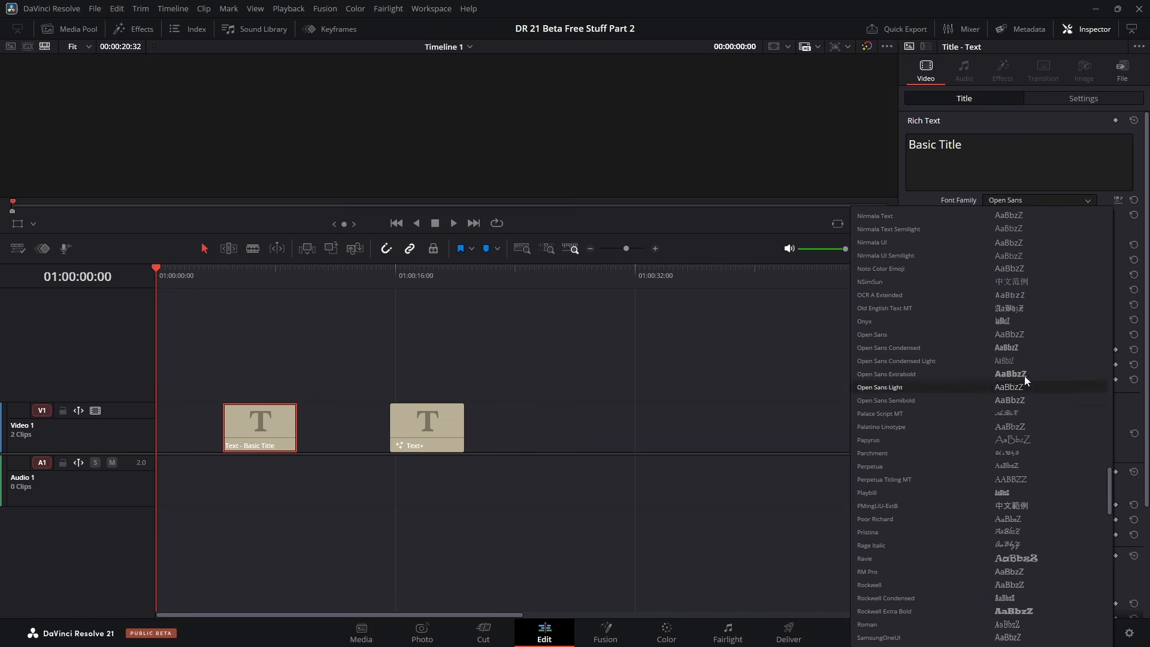
click(1043, 120)
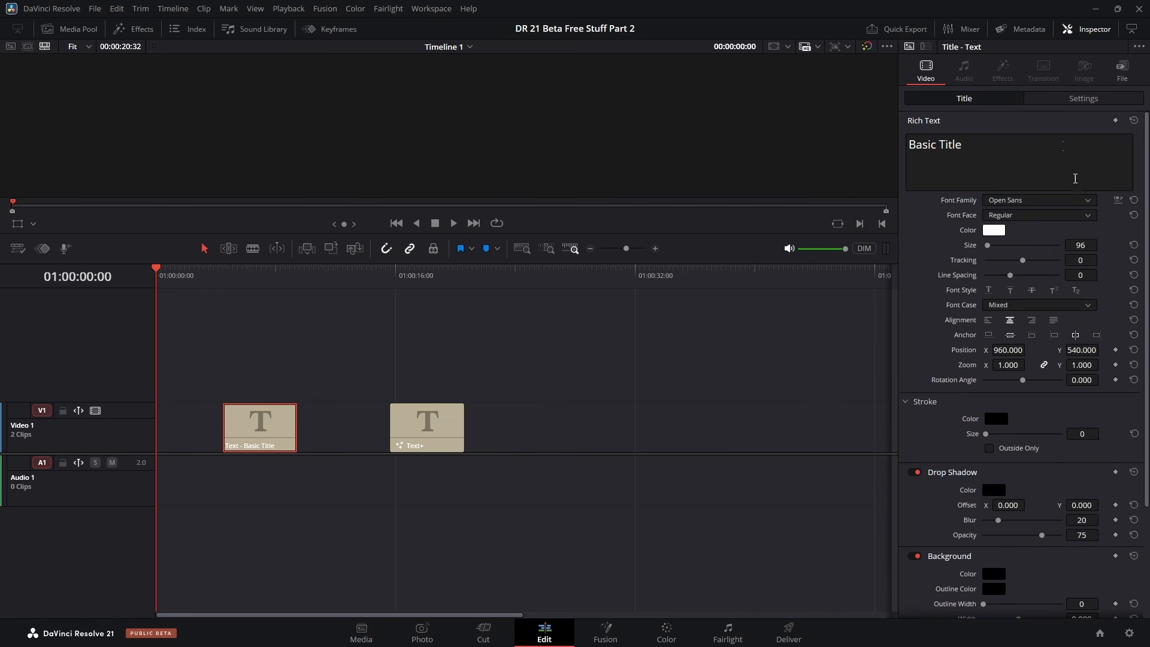
Step: Open the Font Browser and mark Gill Sans MT, MT Condensed, MT Ext Condensed Bold and Ultra Bold Condensed as favorites
click(1117, 203)
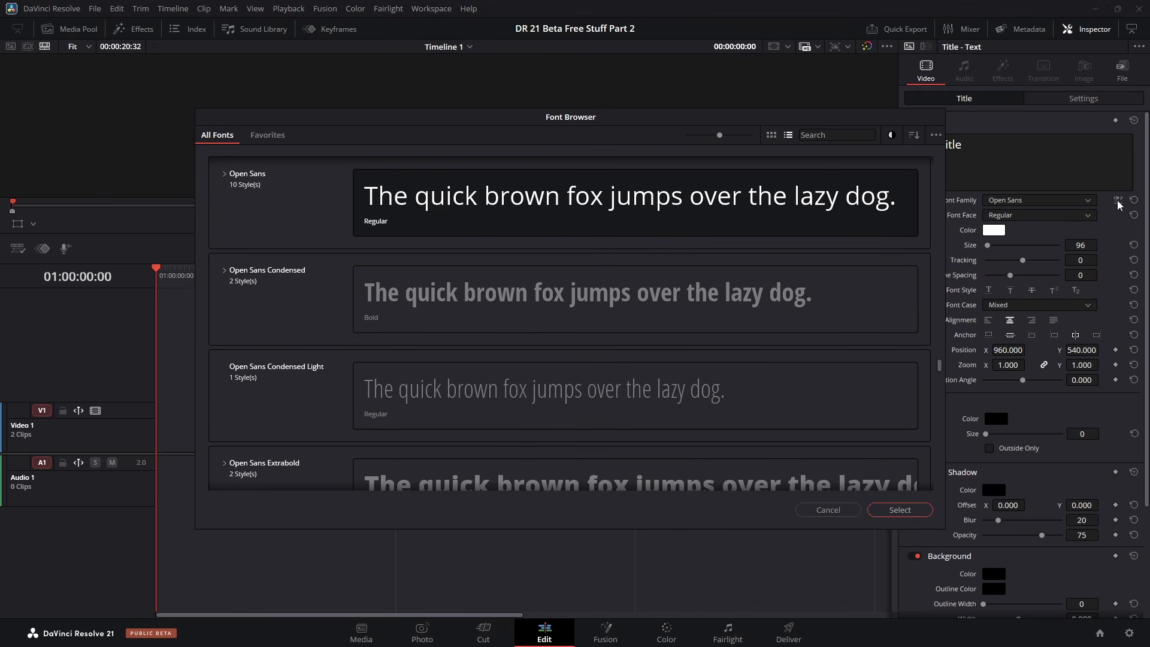
drag(688, 118, 628, 120)
drag(882, 367, 883, 295)
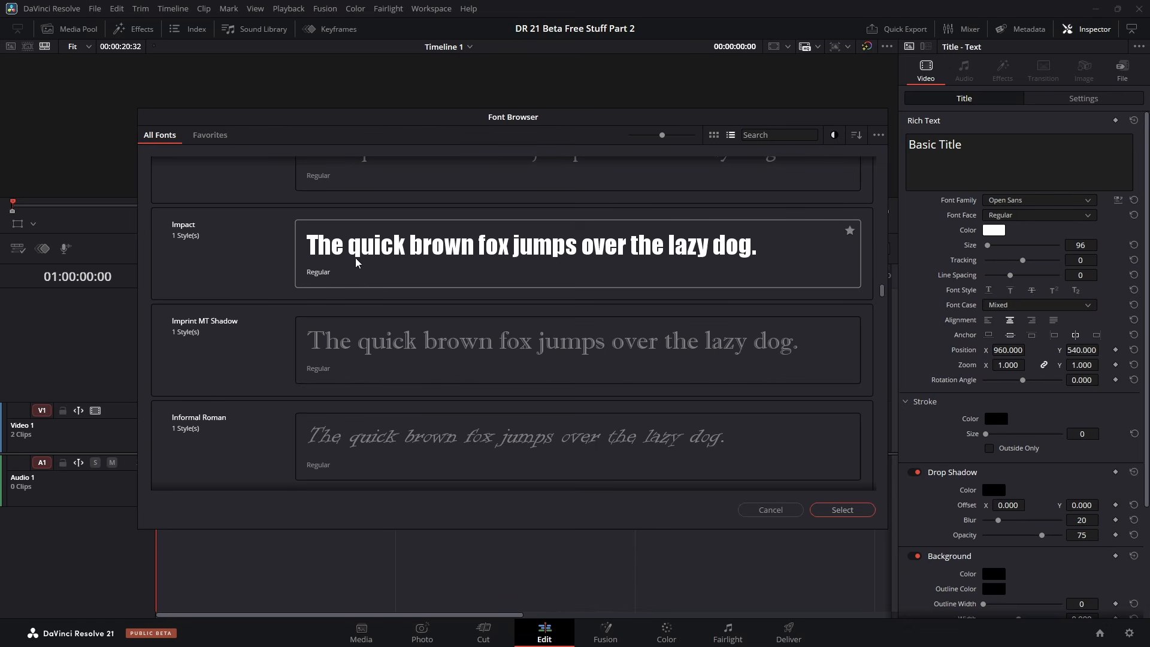
drag(879, 300, 880, 290)
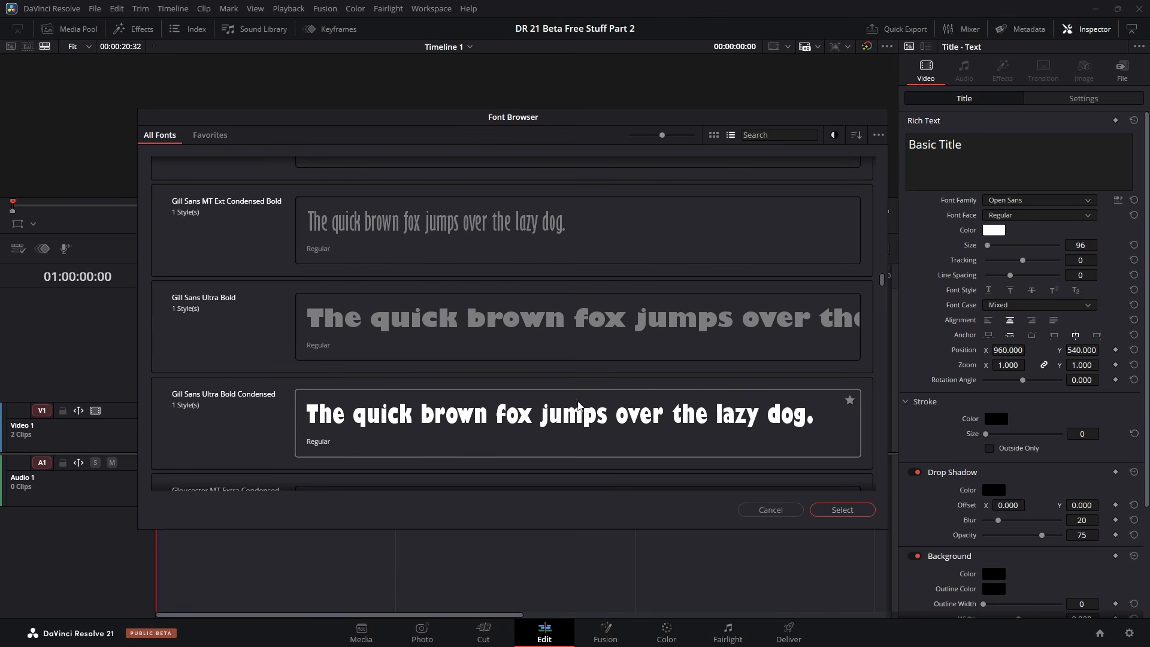
click(850, 400)
click(849, 207)
scroll(849, 306, up, 2)
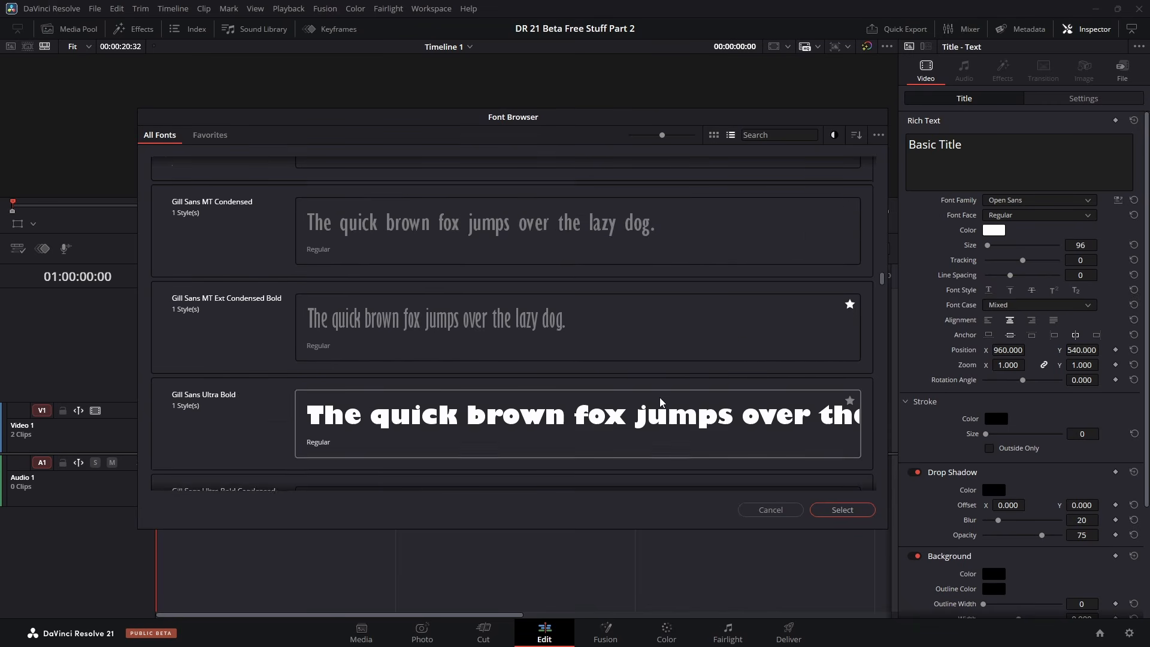
click(850, 208)
click(849, 305)
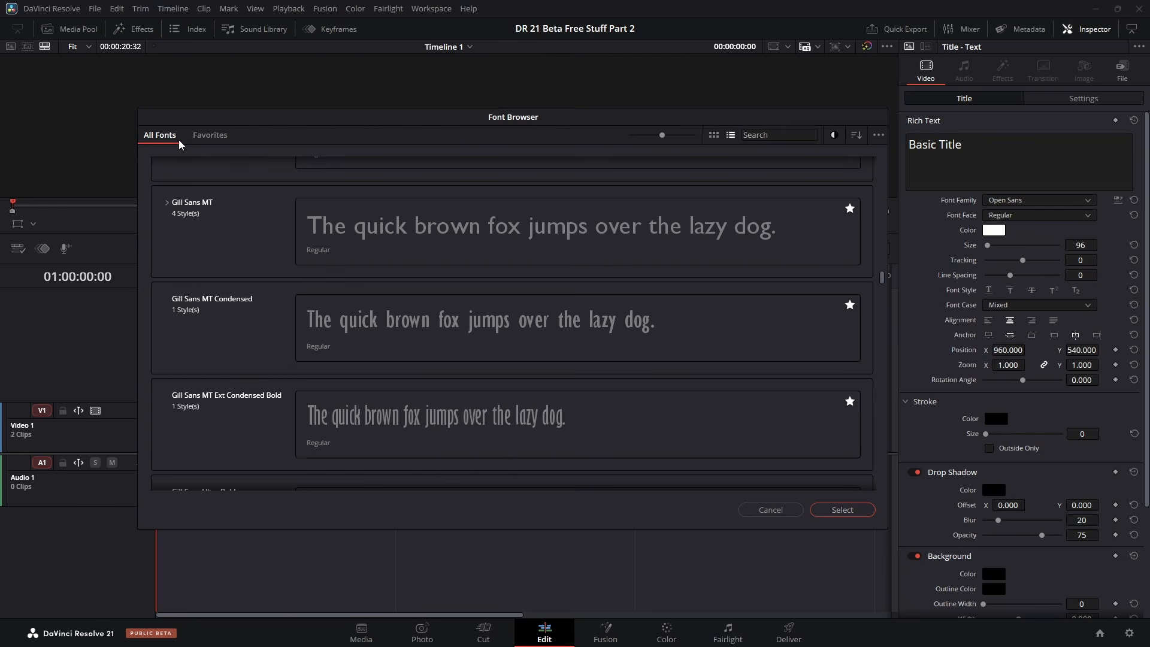
Step: Show the favorite fonts in an enlarged Font Browser window with the preview size at its maximum
click(214, 140)
drag(488, 529, 491, 582)
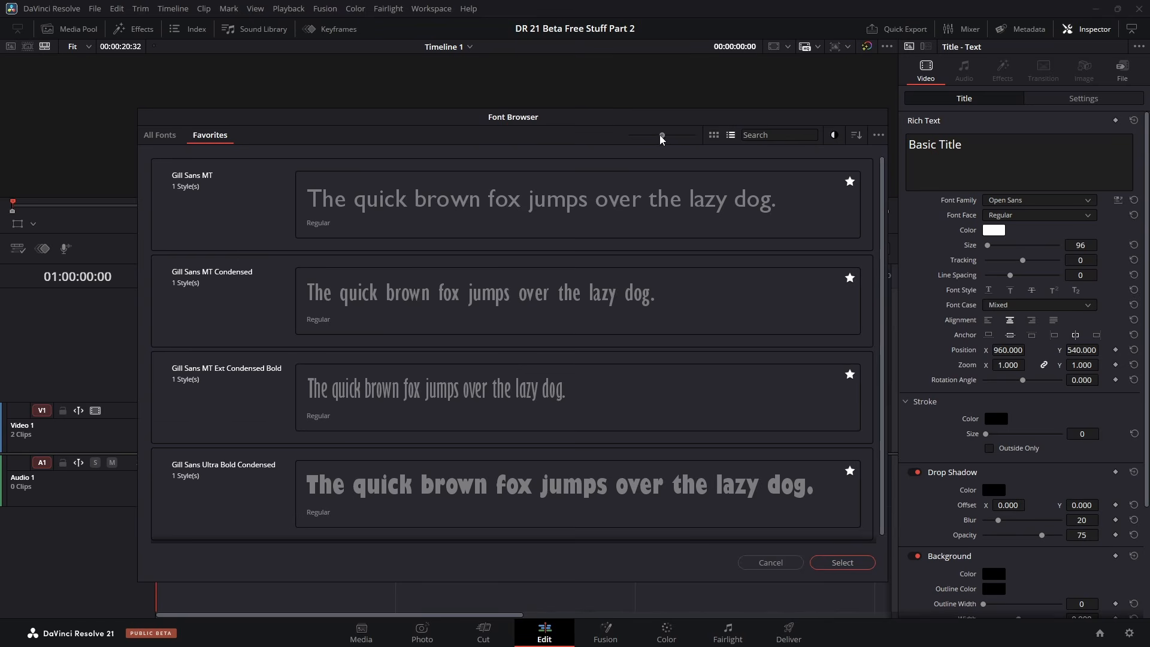
click(630, 136)
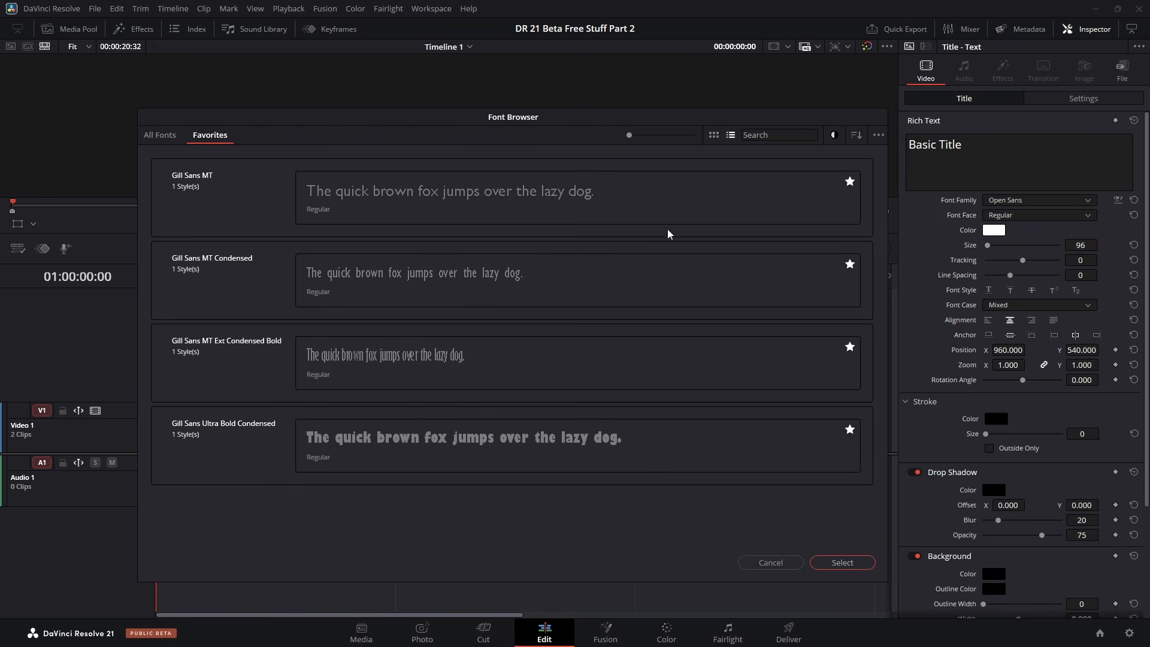
click(659, 137)
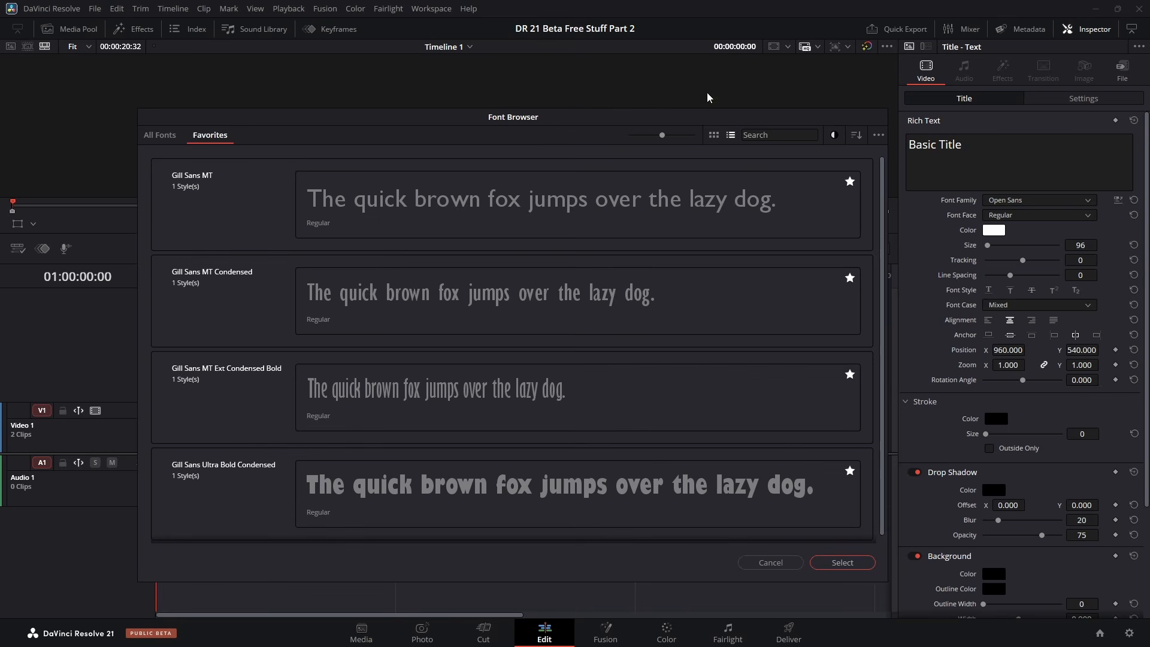
drag(666, 134, 693, 135)
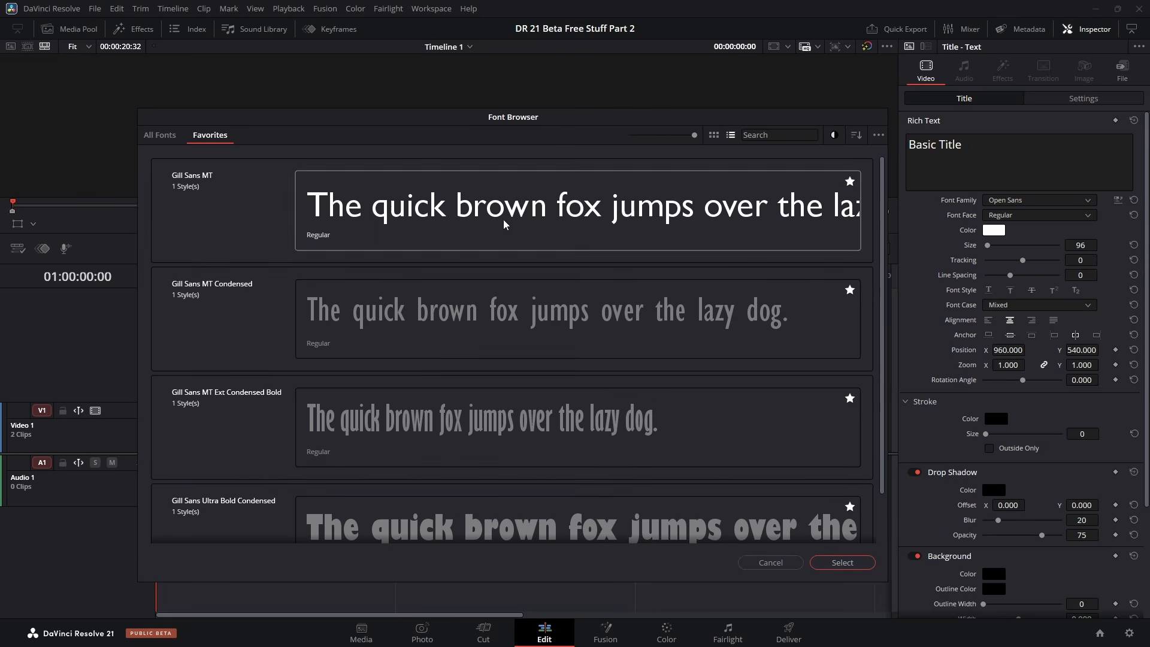
drag(882, 271, 900, 207)
drag(138, 334, 36, 334)
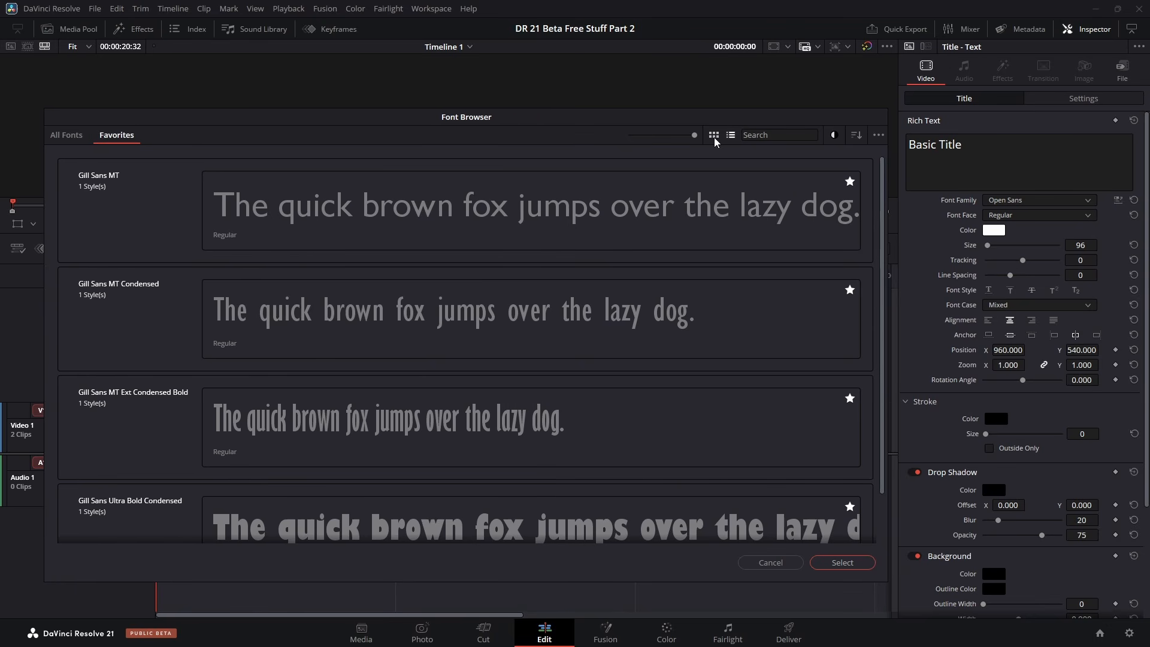
Step: Examine all fonts as a grid of previews, and return to the list view
click(713, 136)
scroll(585, 349, down, 5)
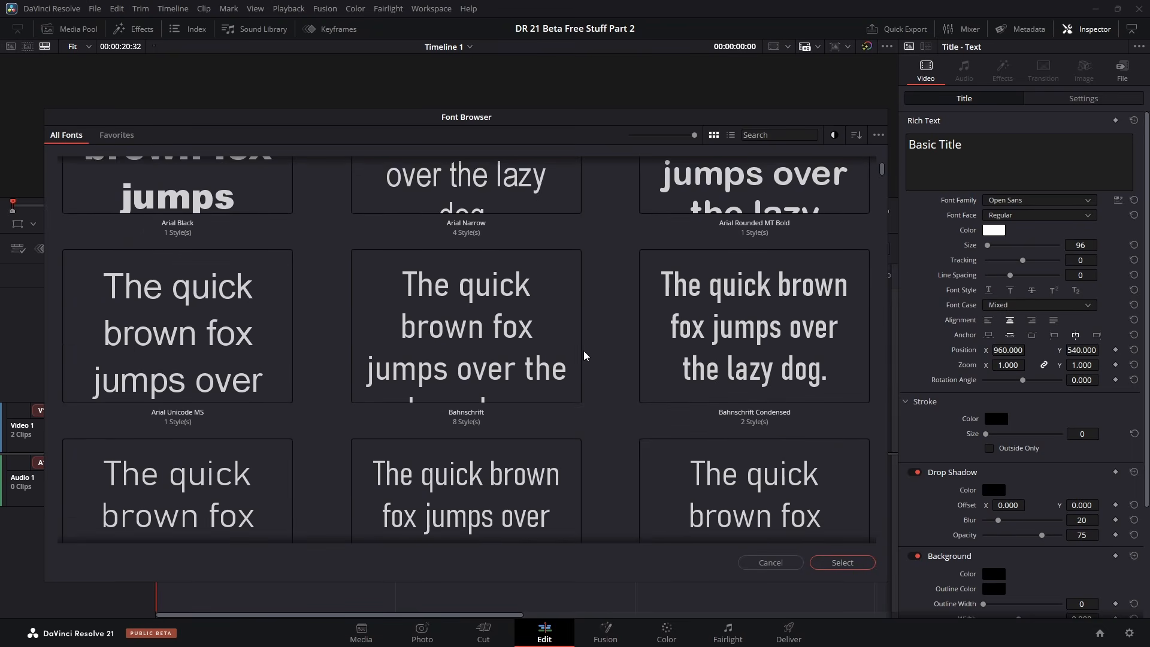
scroll(593, 363, down, 3)
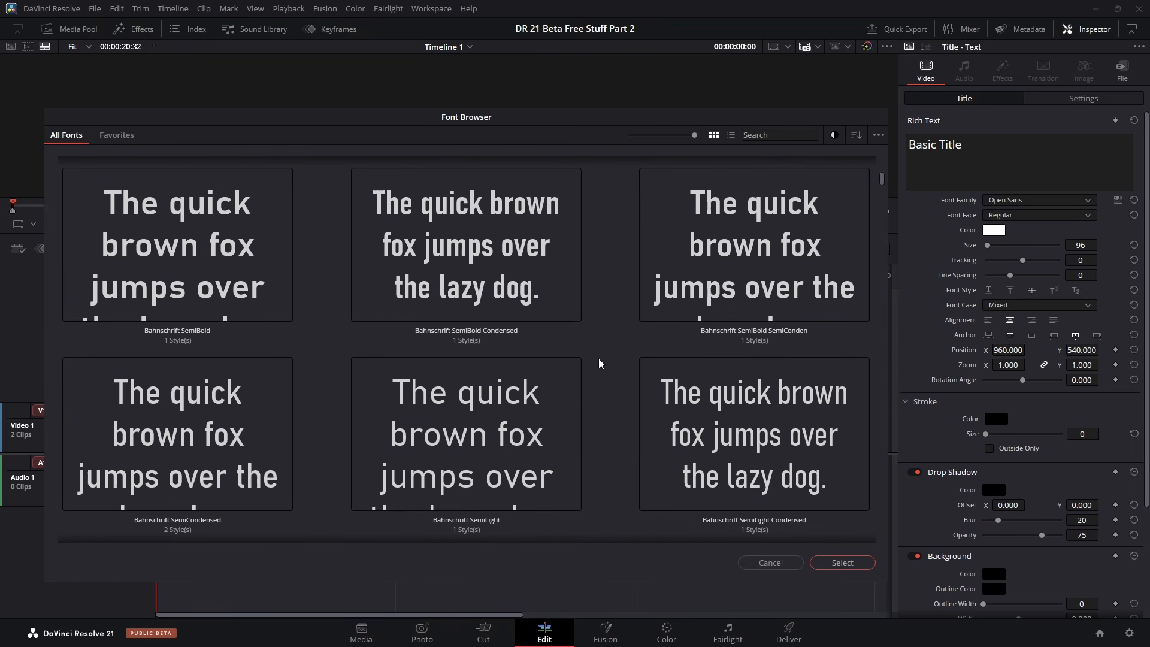
click(730, 136)
scroll(711, 421, up, 3)
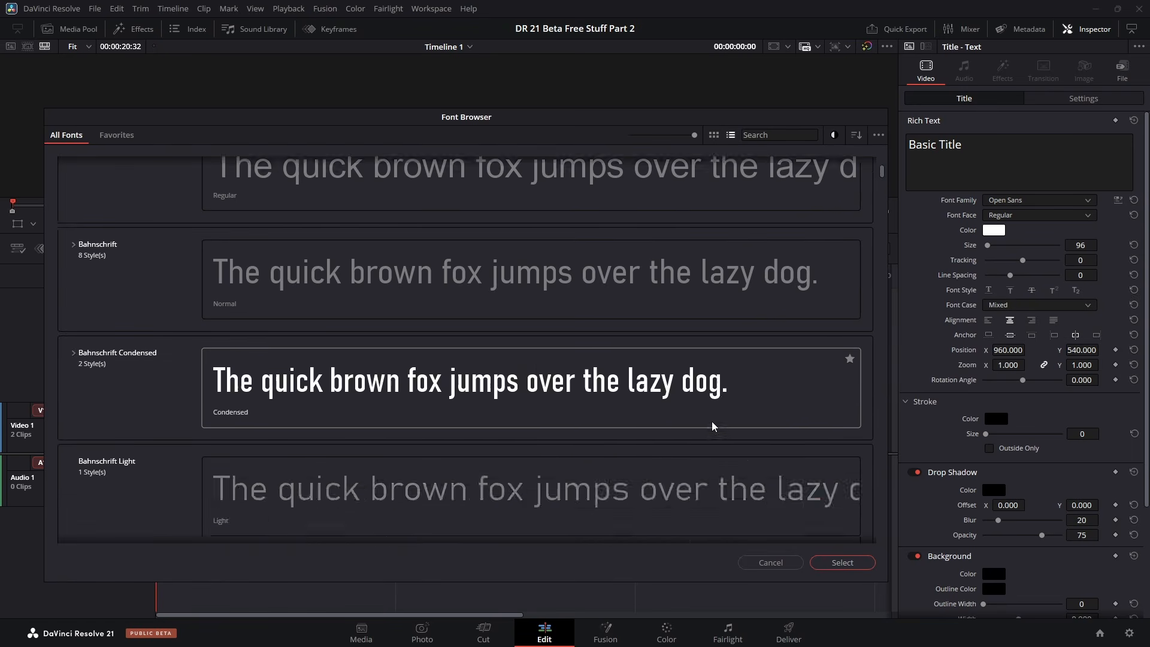
scroll(711, 423, up, 2)
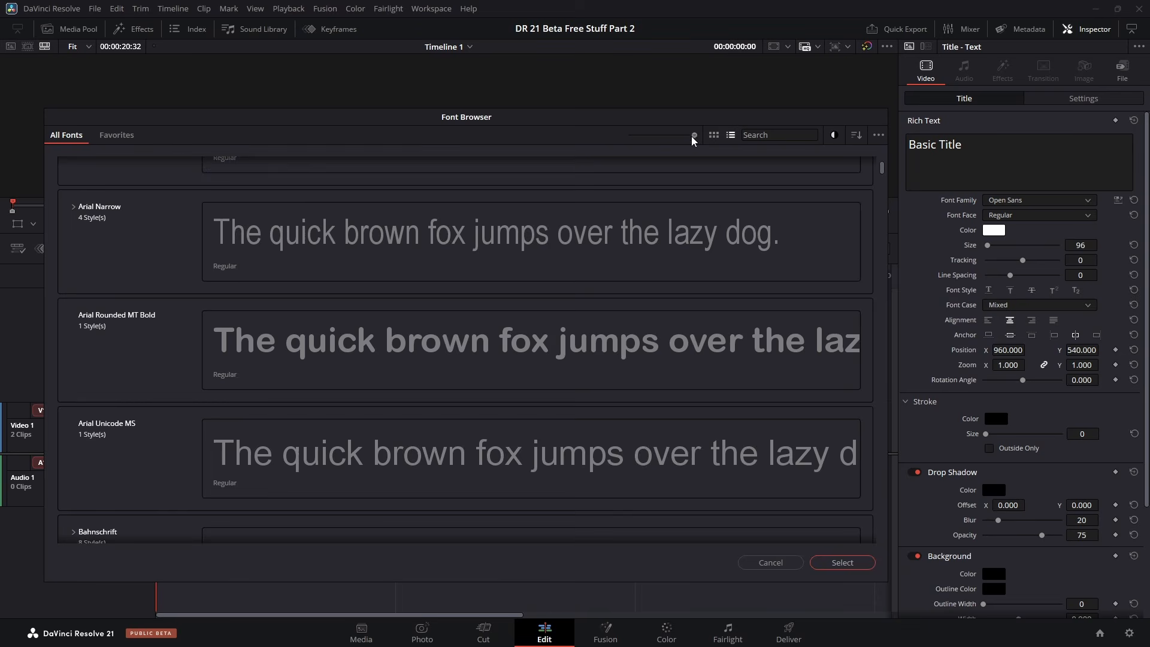
Step: Reduce the font preview size to its minimum and check the previews in the full font list
drag(693, 135, 586, 138)
scroll(671, 420, down, 3)
scroll(649, 416, up, 2)
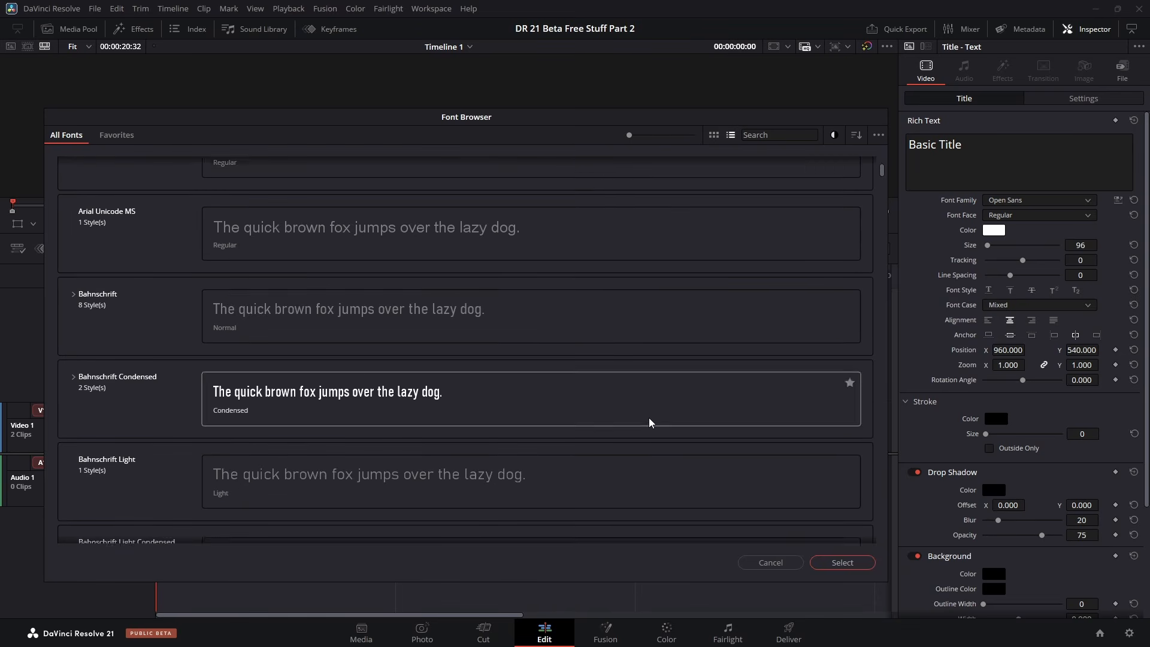
scroll(648, 418, up, 5)
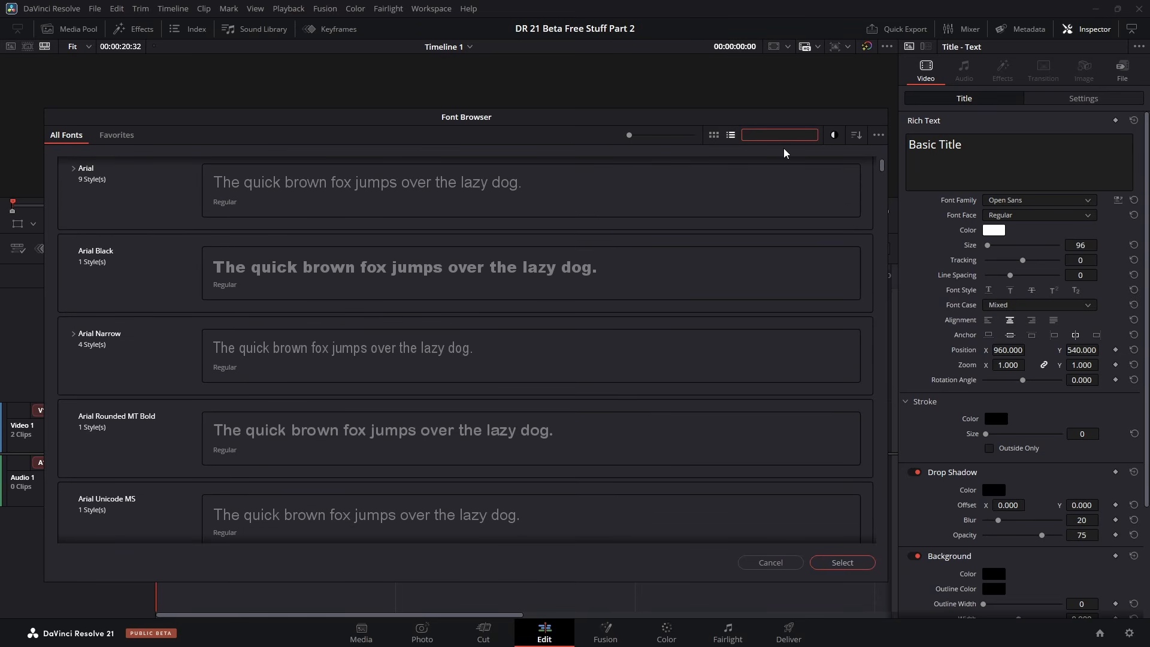
Step: Search the Font Browser for "arial" and look through the matching fonts
text(arial)
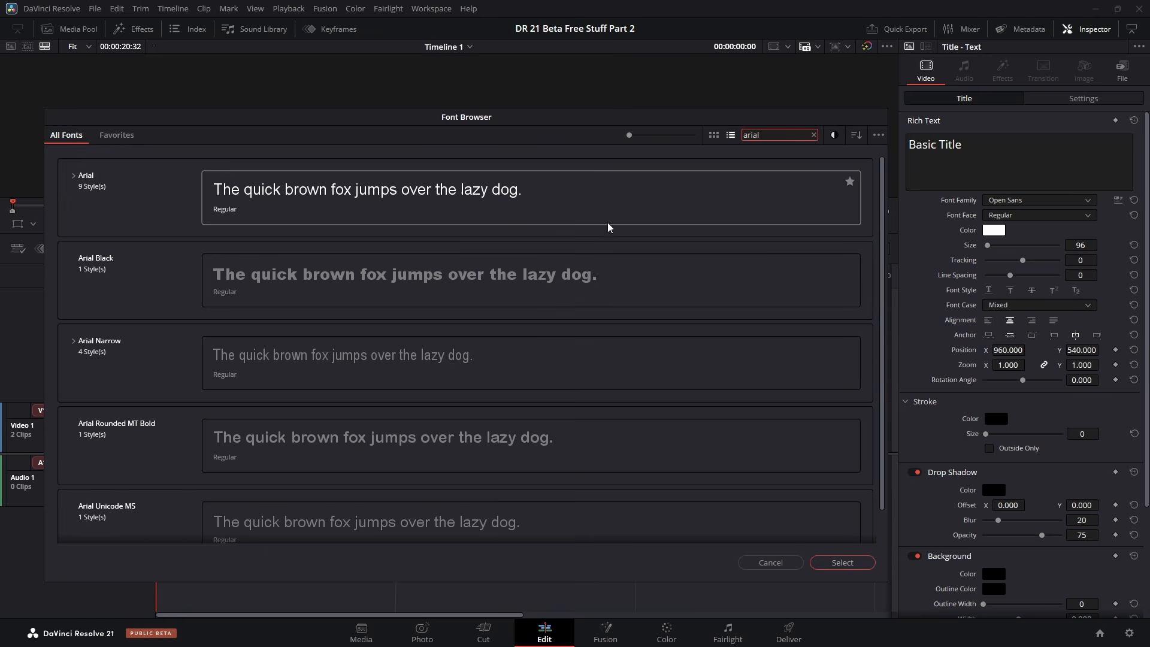
scroll(519, 324, down, 1)
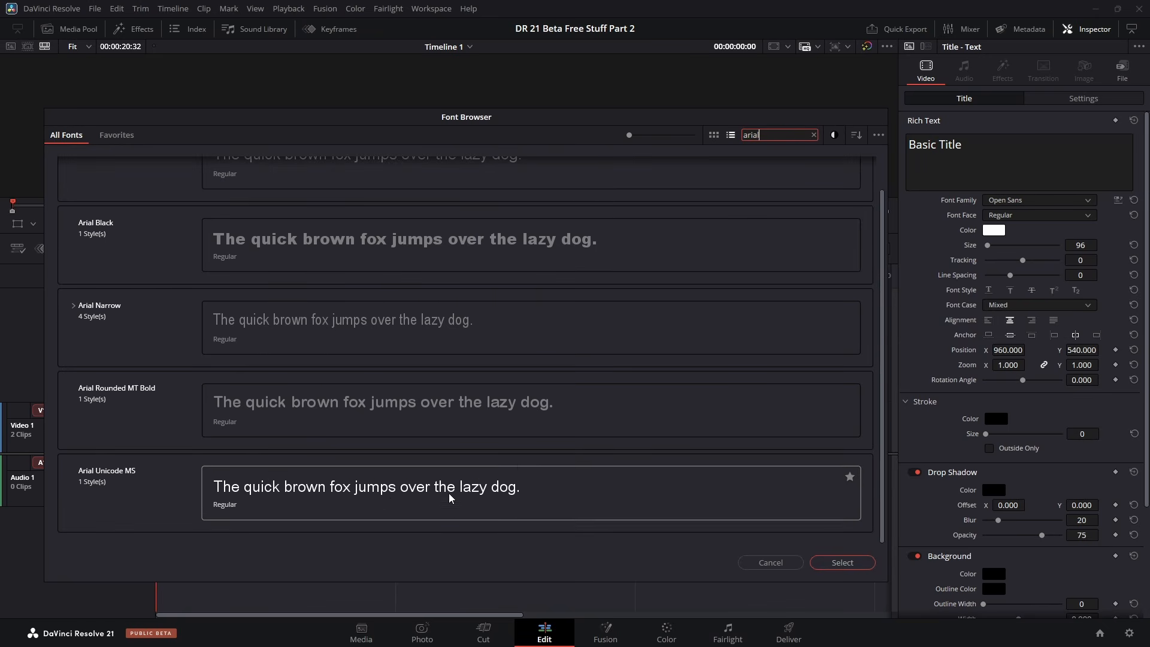
scroll(450, 499, up, 1)
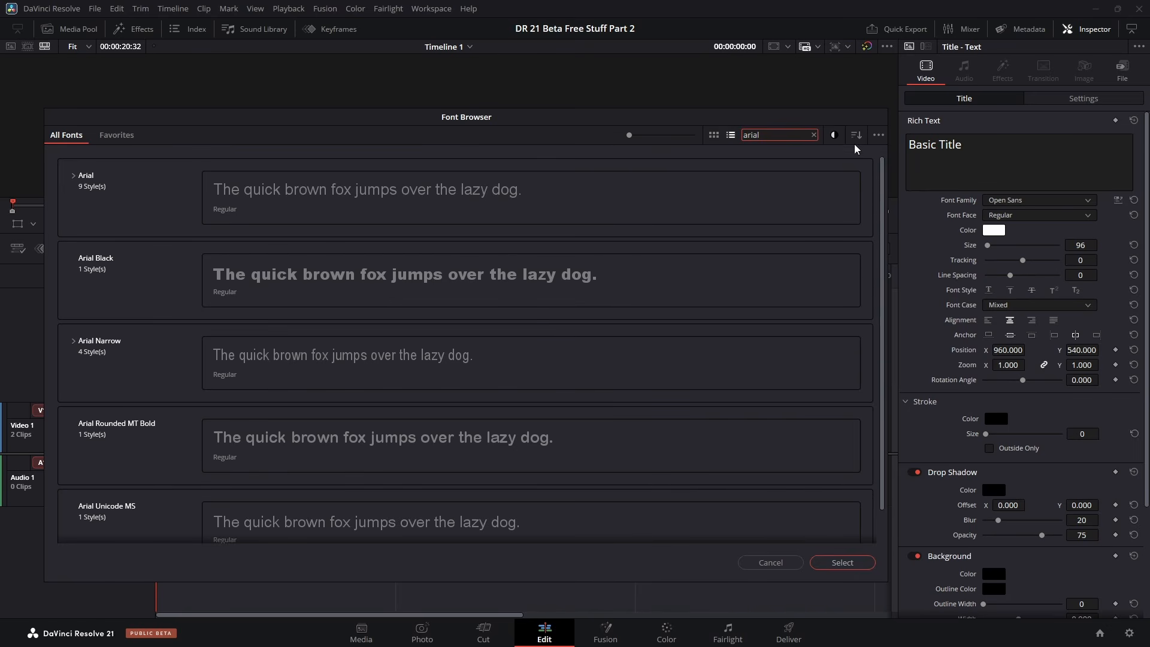
Step: Preview the matching Arial fonts on a light background, return to the dark background, and clear the font search
click(833, 135)
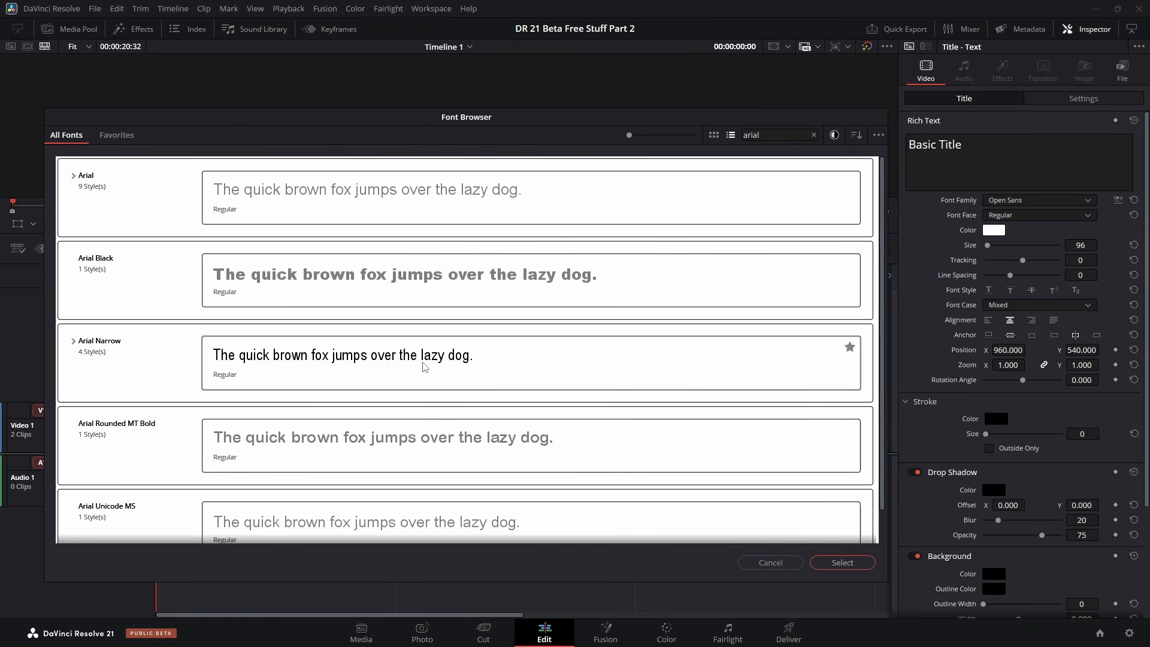
click(835, 136)
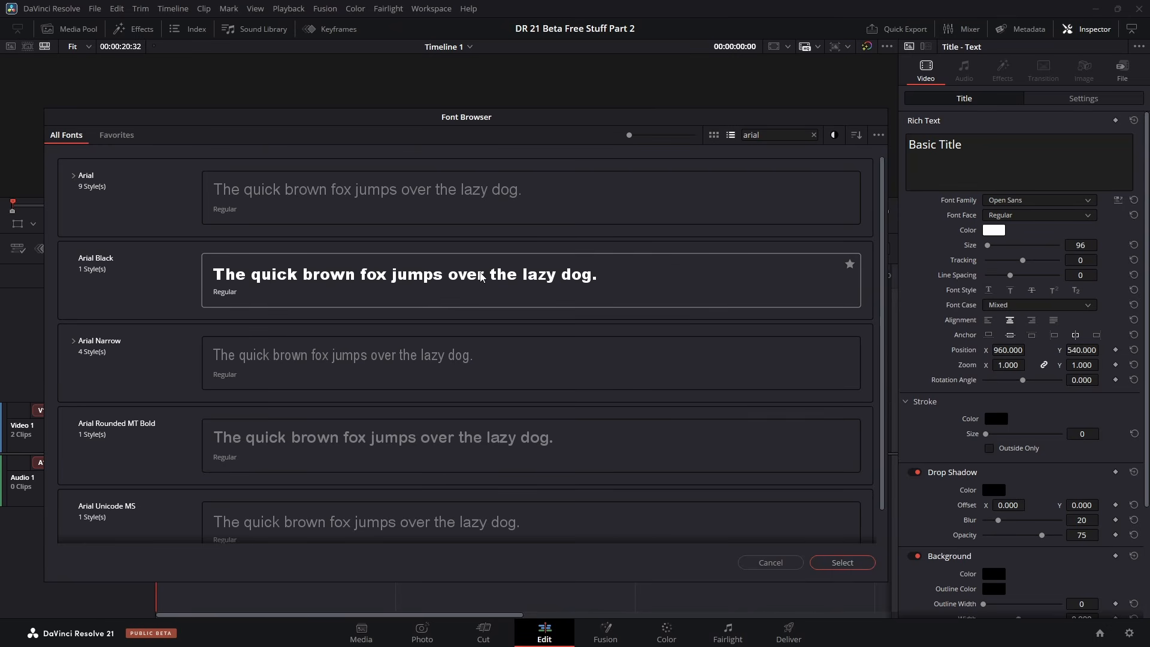
click(813, 135)
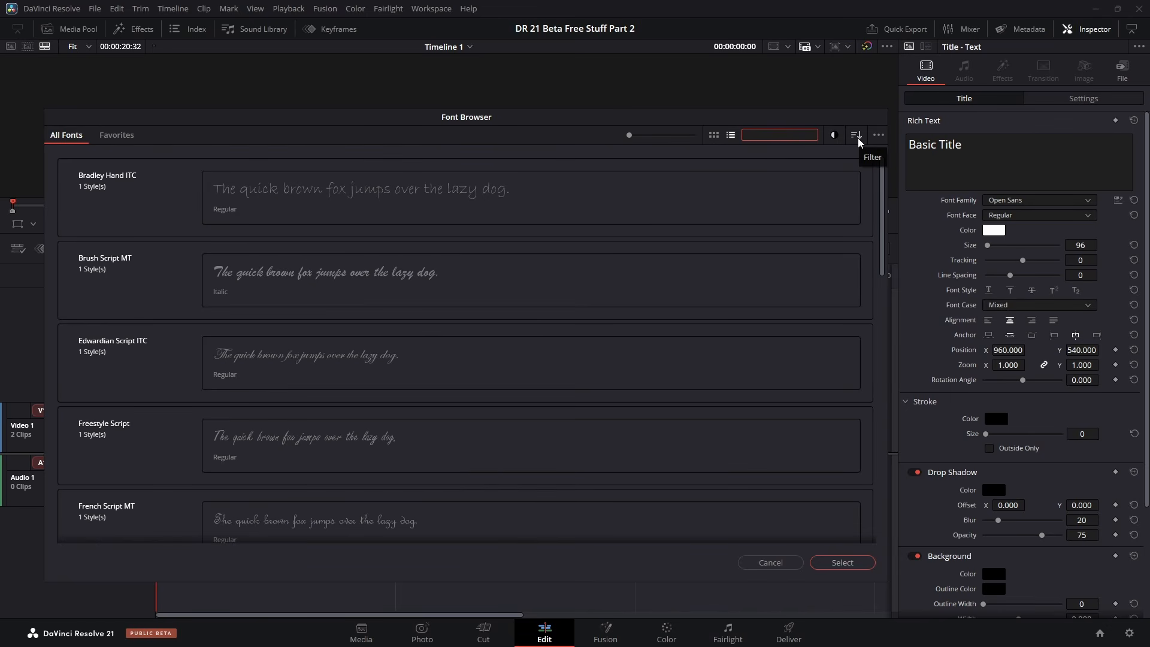
Step: Filter the font list by the Serif classification, and switch the filter to Script to look through those fonts
click(857, 138)
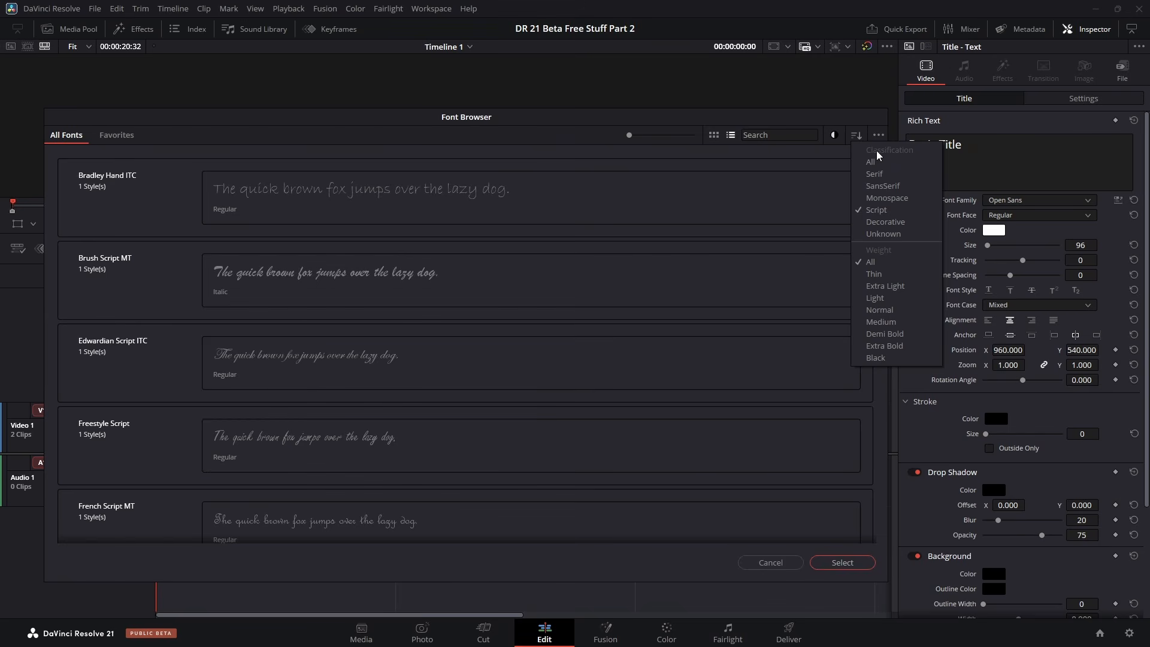
click(892, 197)
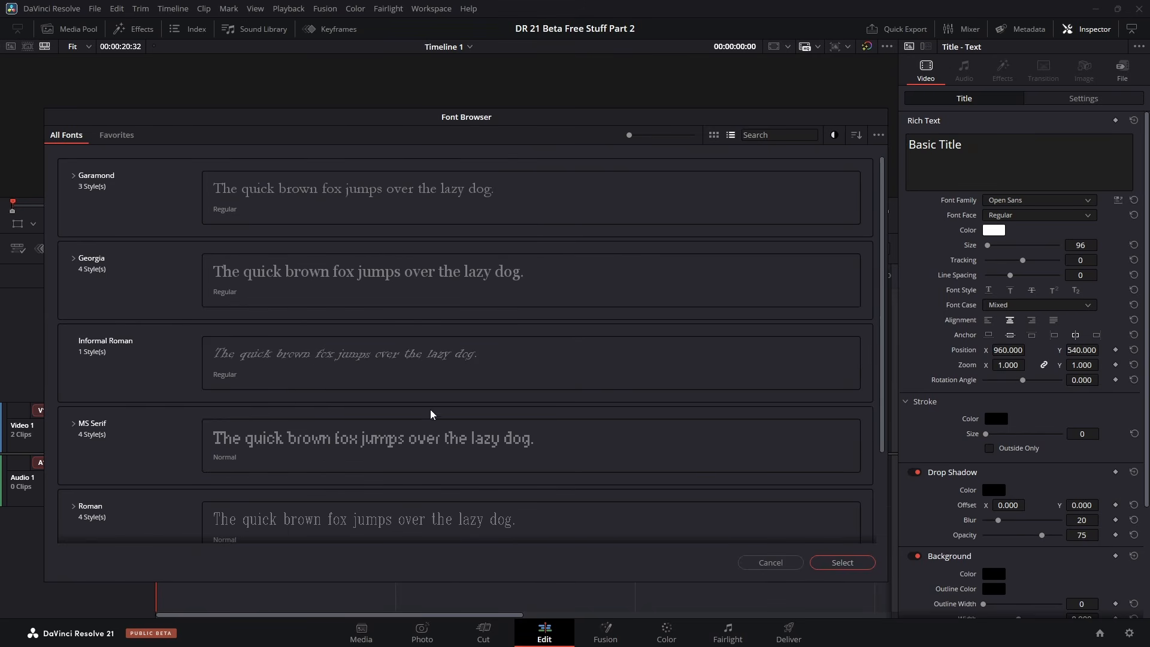
click(856, 135)
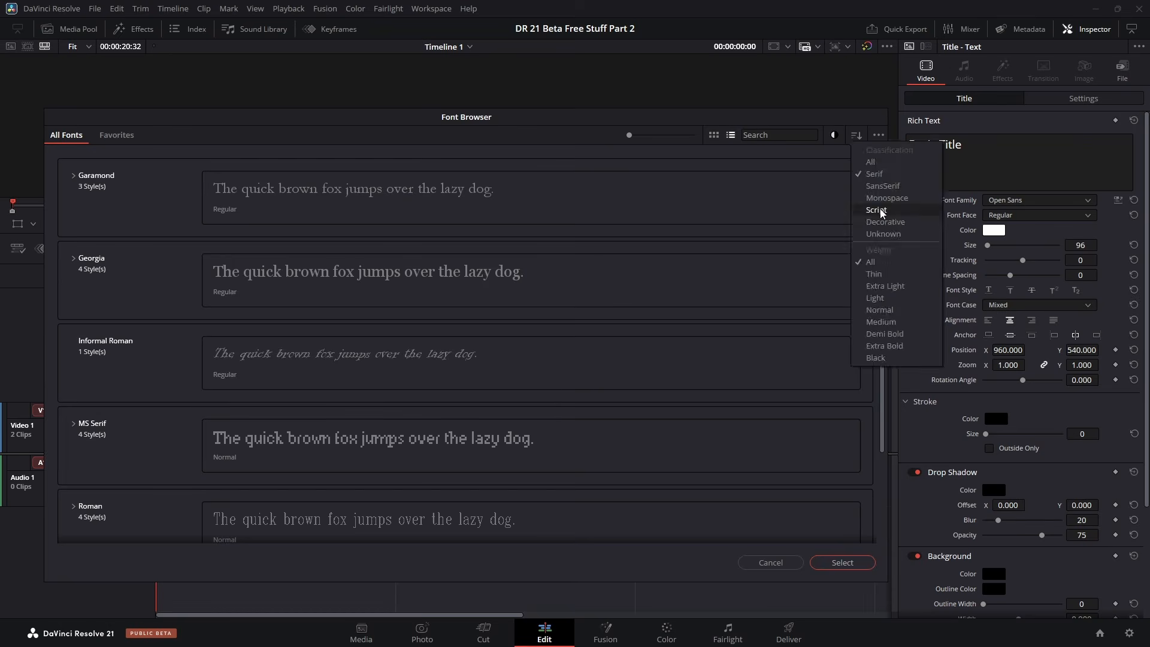
click(881, 210)
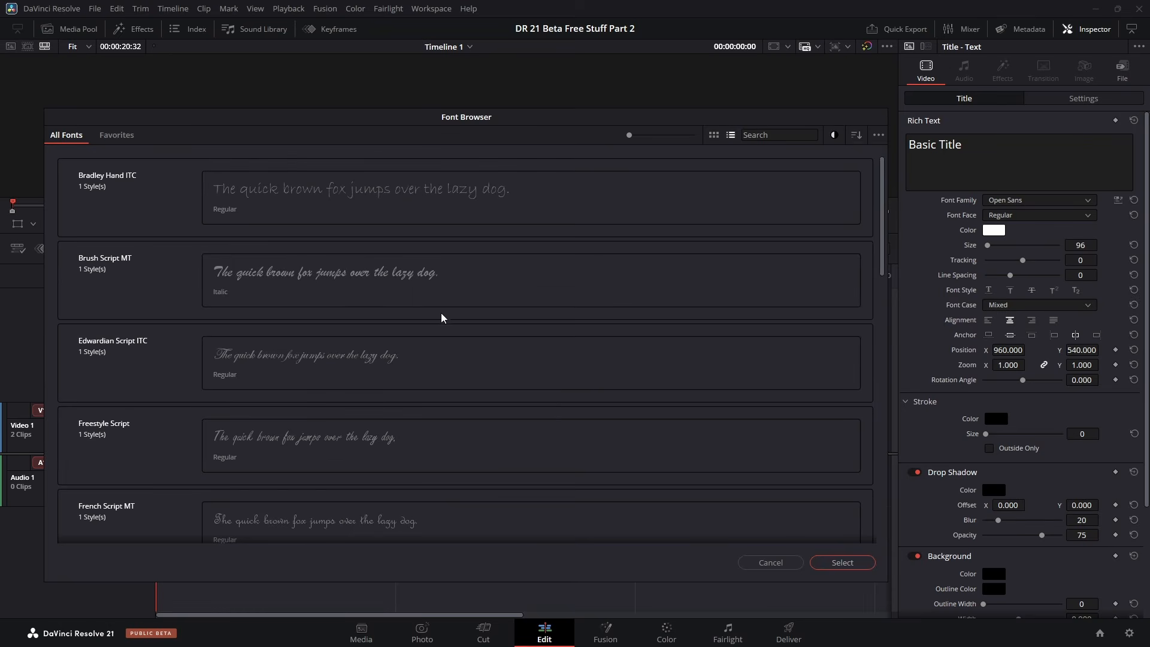
scroll(443, 317, down, 5)
Step: Set the font classification filter to All and the weight filter to Extra Bold
click(857, 135)
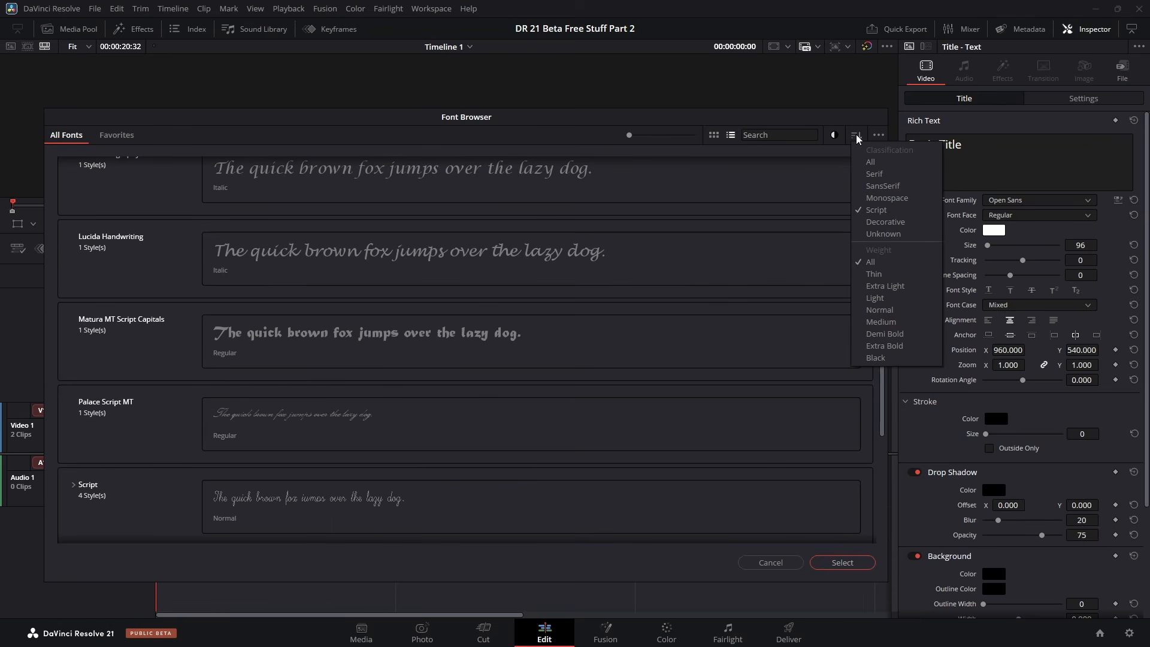
click(871, 162)
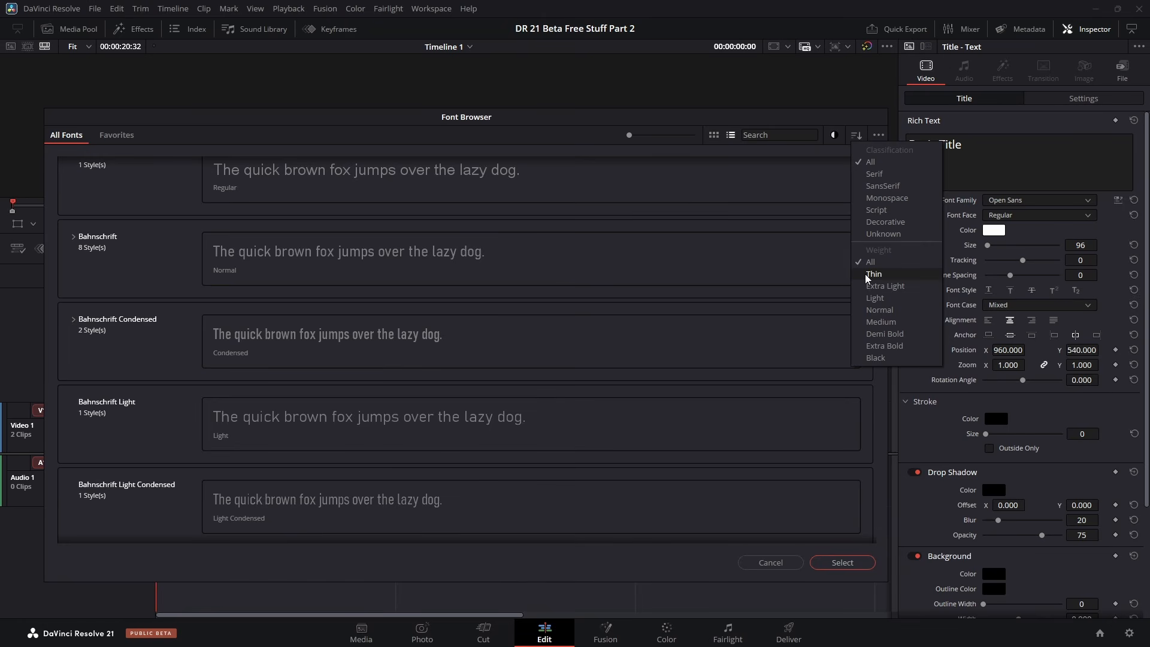
click(875, 346)
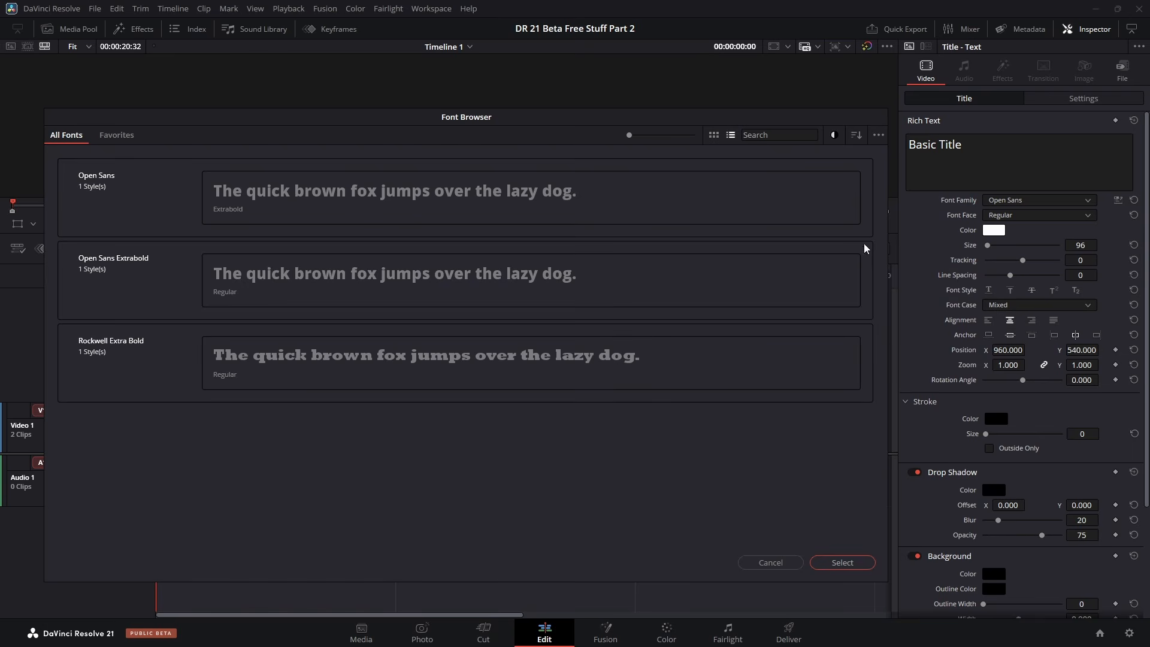
Step: Display custom preview text in the Font Browser, reading "BYTE SIZE GUIDE"
click(879, 135)
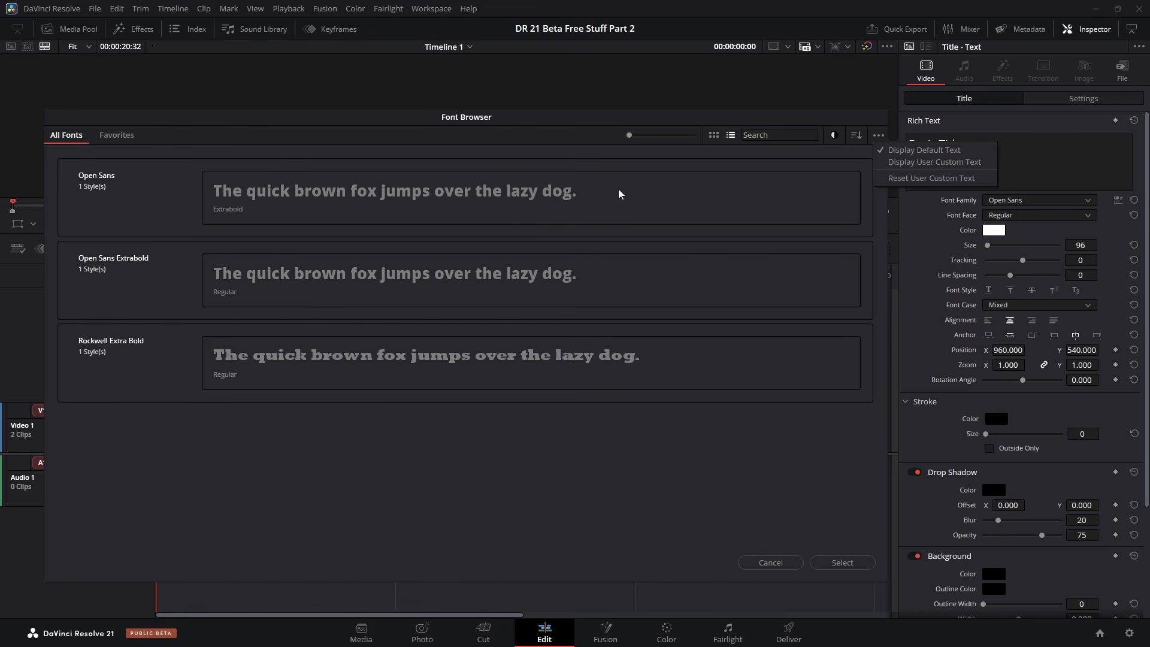
click(900, 163)
text(BYTE SIZE )
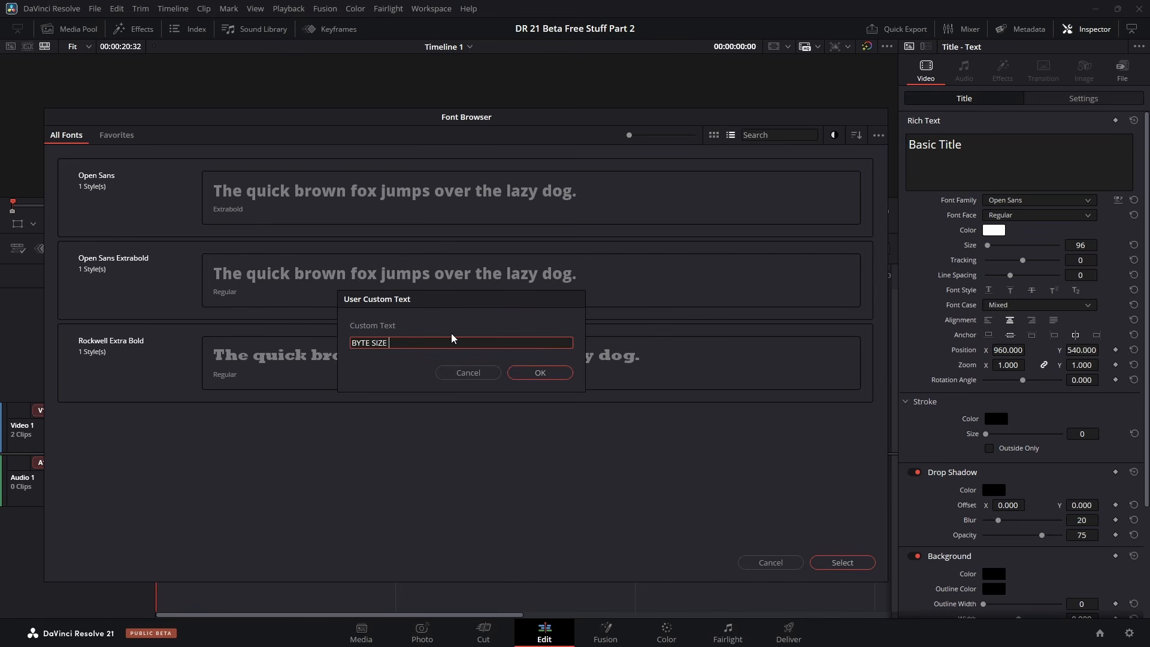
text(GUIDE)
click(524, 369)
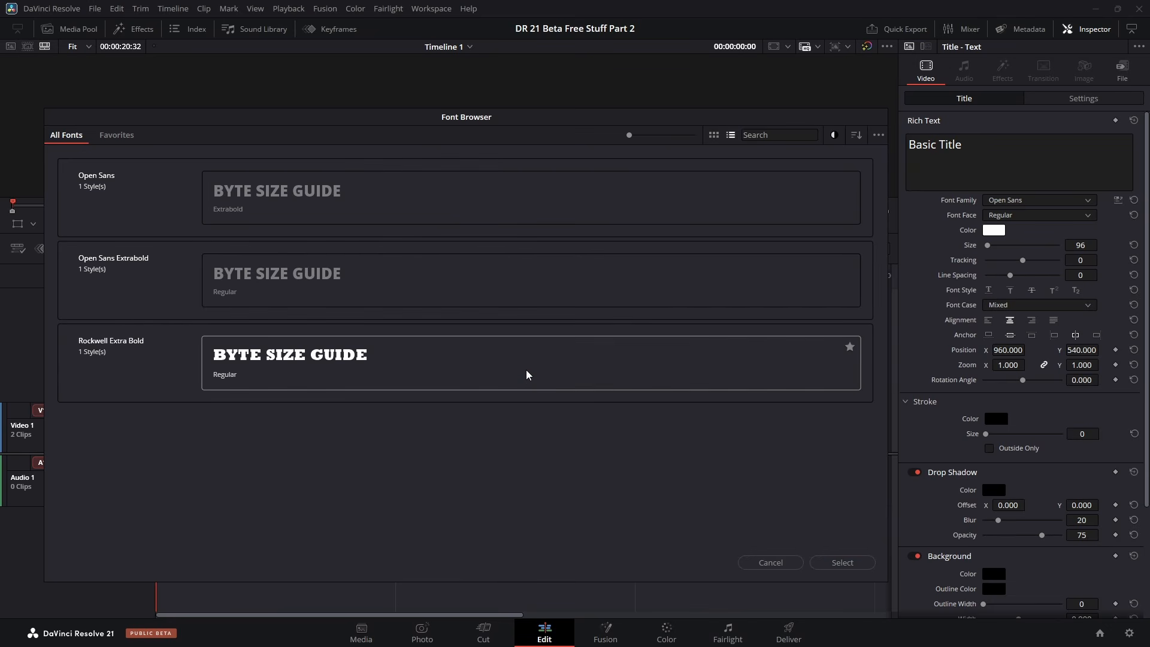
Step: Set the font weight filter to All and look through the previews in the full font list
click(856, 135)
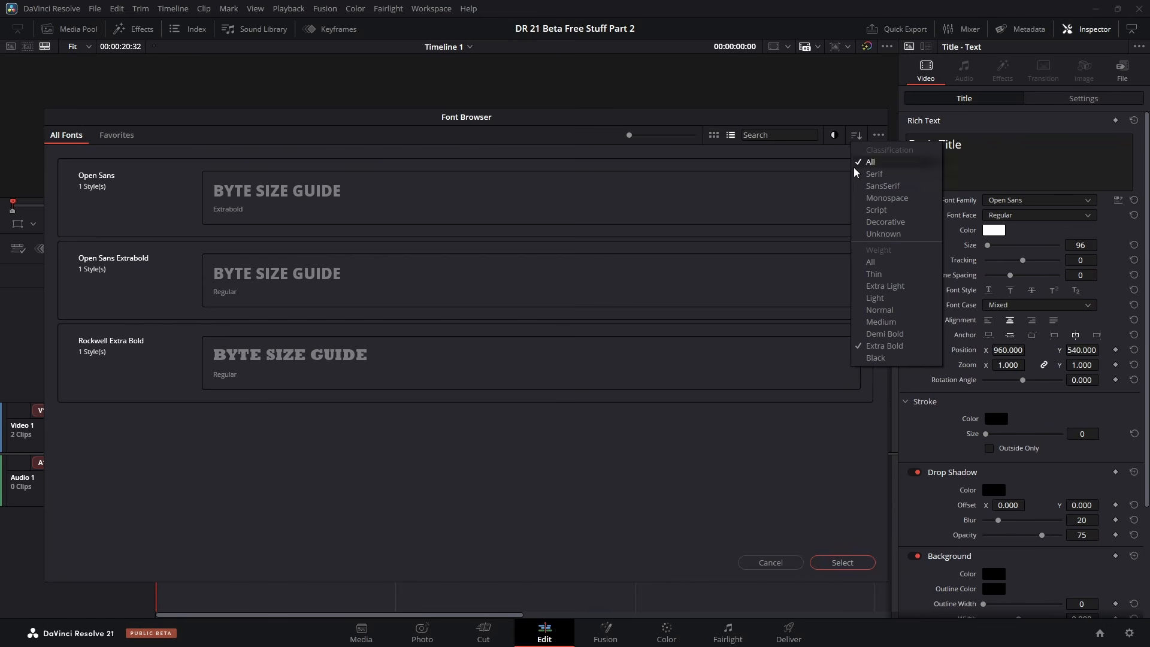
click(862, 261)
scroll(587, 366, down, 2)
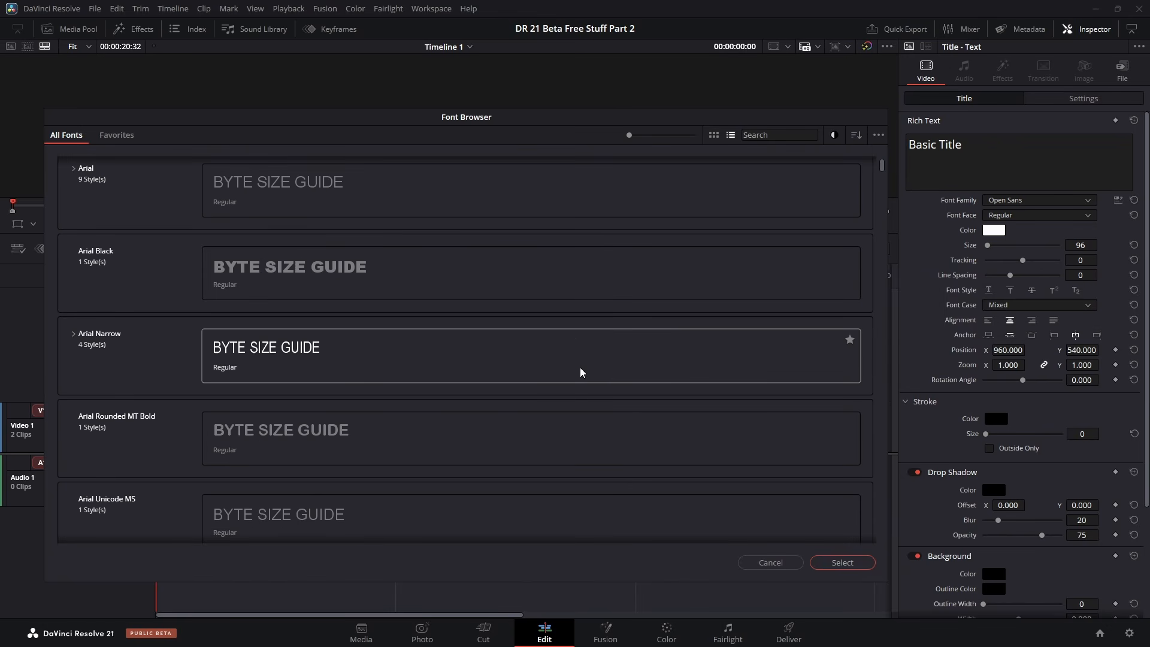
scroll(578, 368, down, 1)
scroll(566, 360, down, 8)
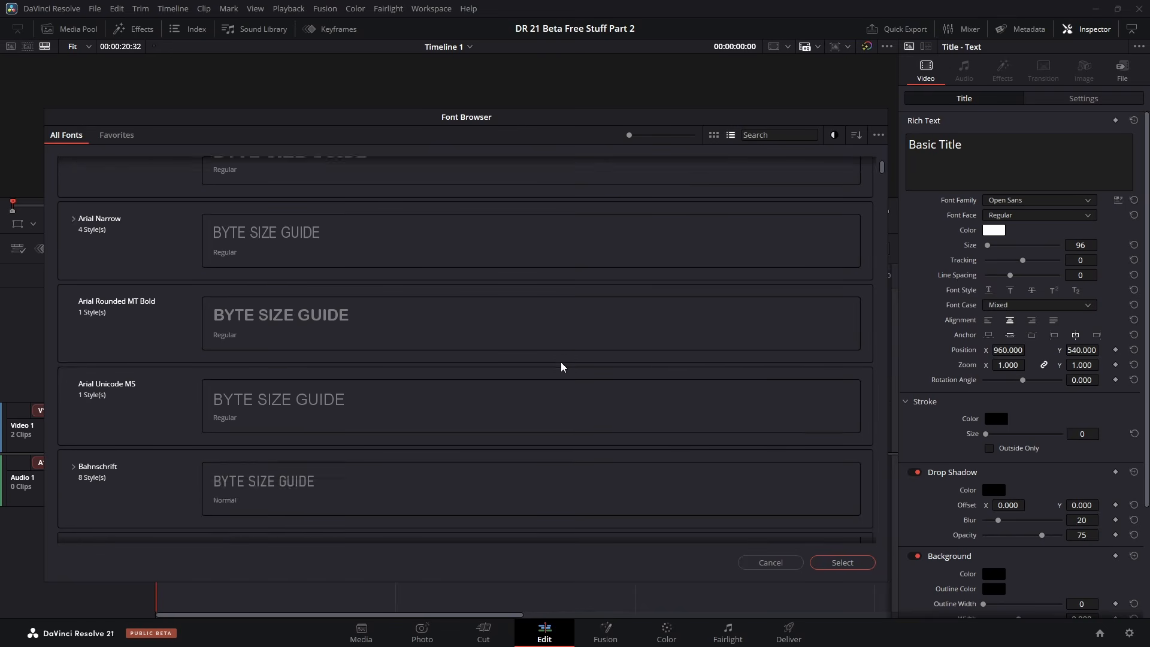
scroll(525, 370, down, 12)
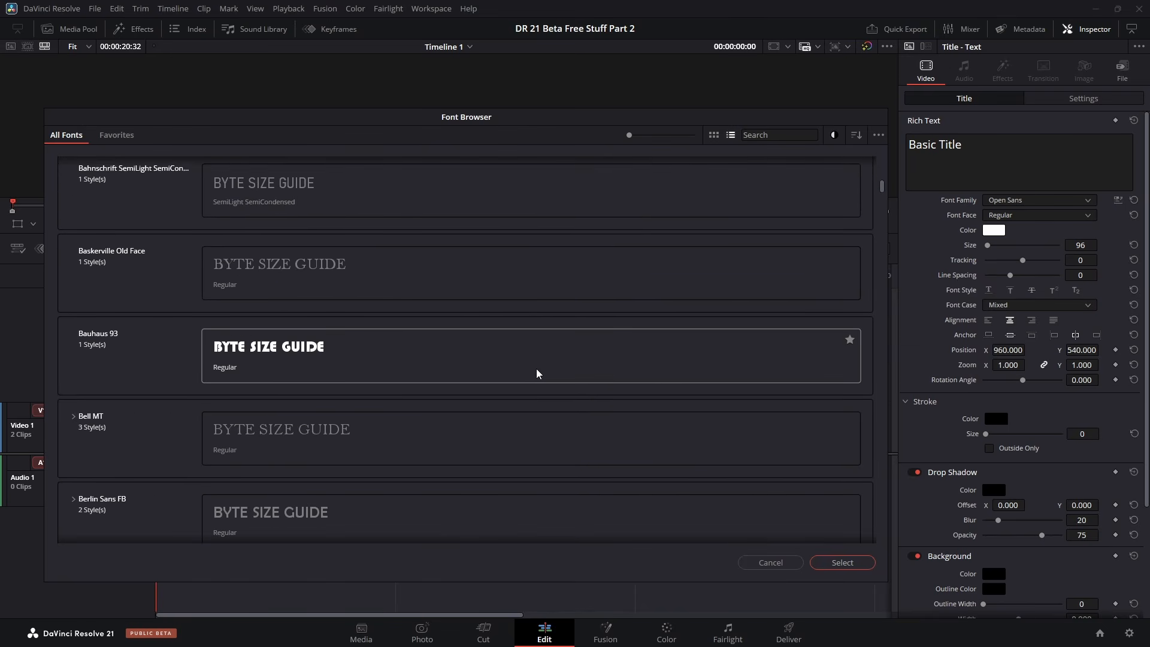
scroll(535, 370, up, 10)
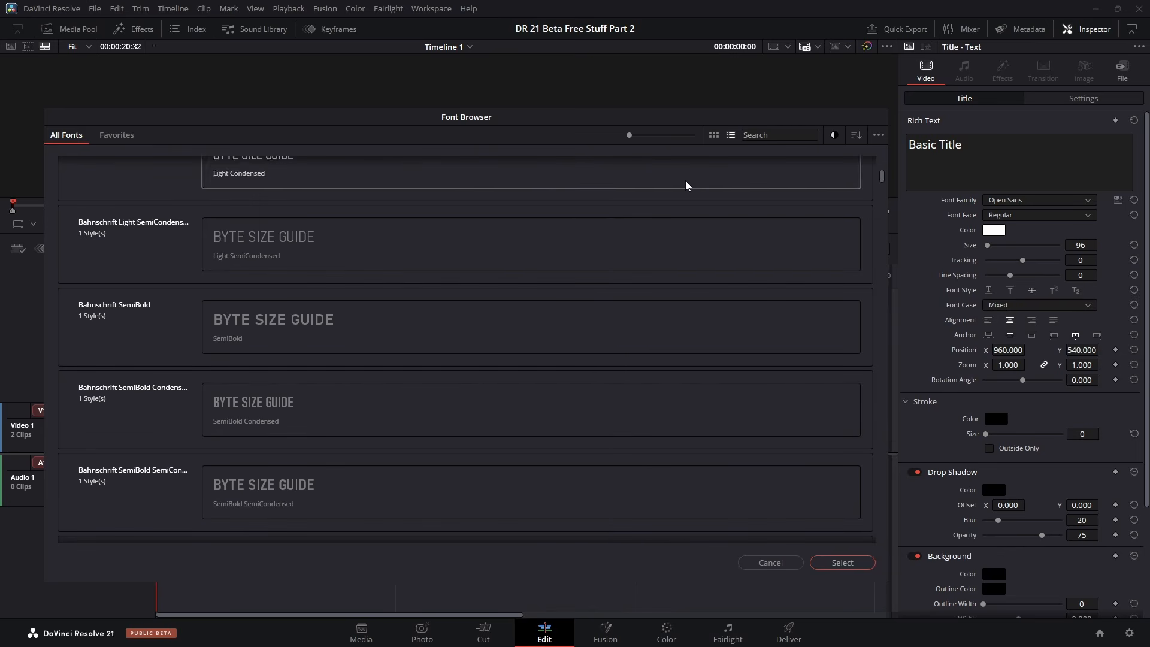
Step: Reset the custom preview text, and switch the font previews to the default text and back to user custom text
click(878, 135)
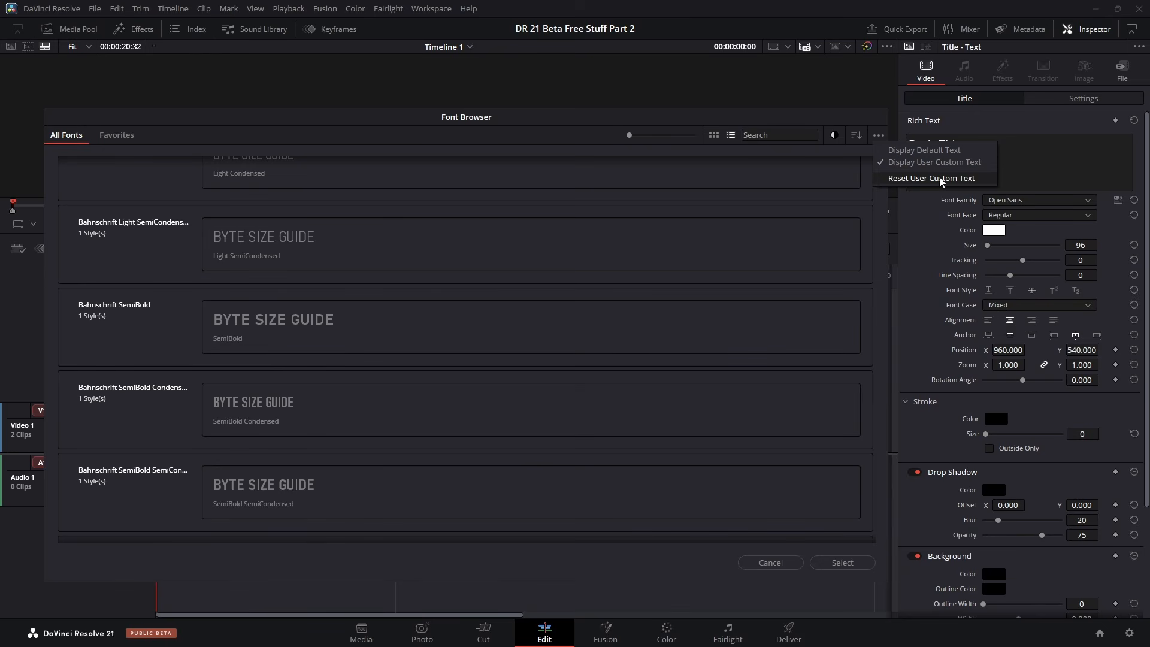
click(940, 178)
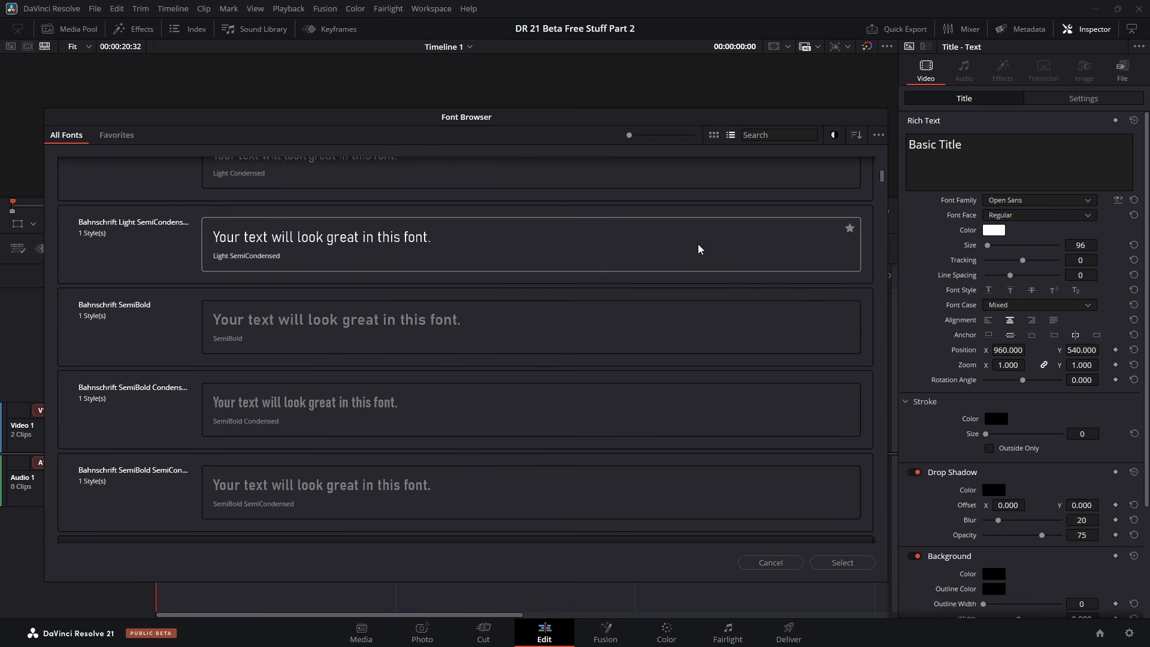
click(878, 136)
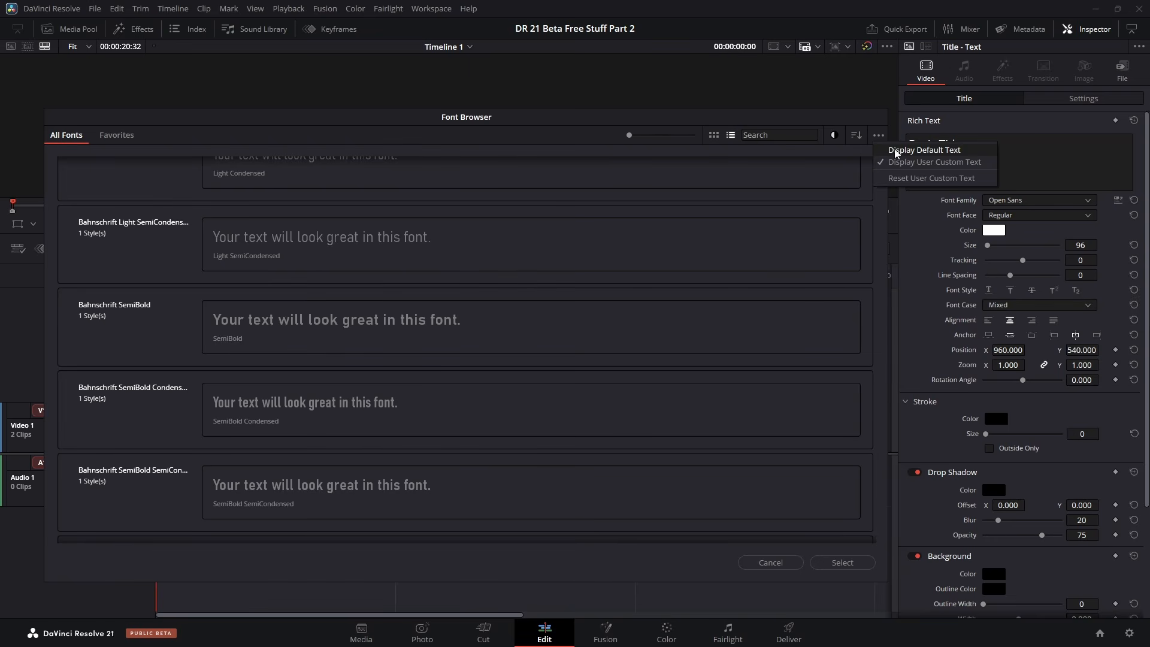
click(898, 148)
click(878, 135)
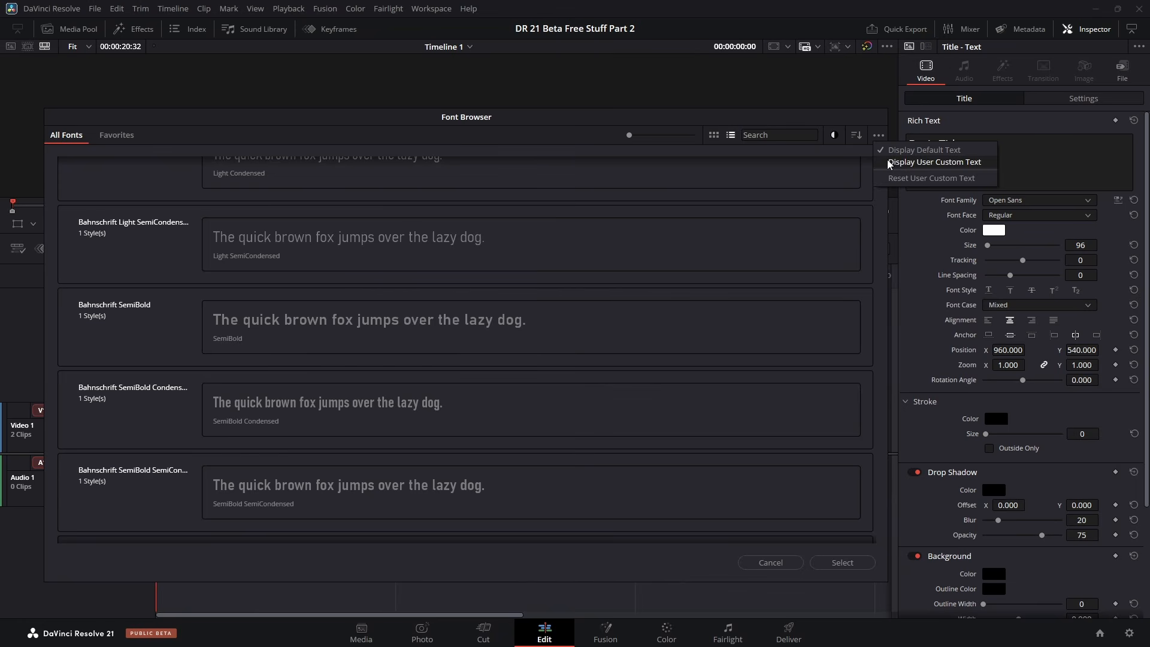
click(887, 159)
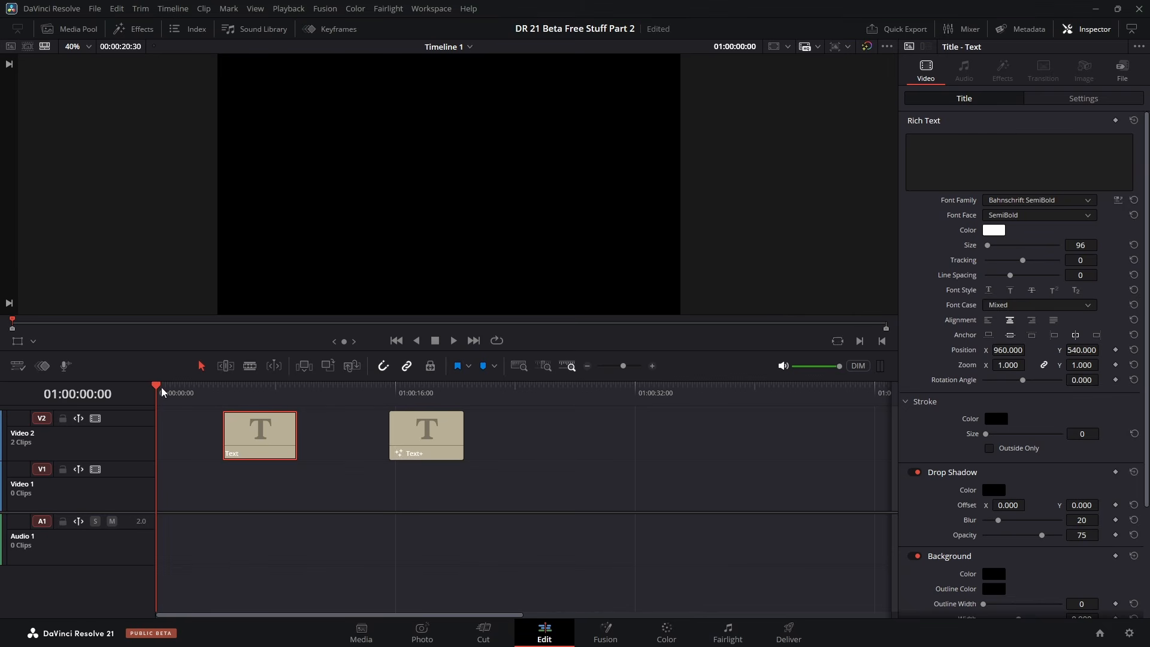
Step: Enter "Televsion" as the text of the first title clip and correct it with the spelling suggestion "Television"
drag(158, 390, 264, 396)
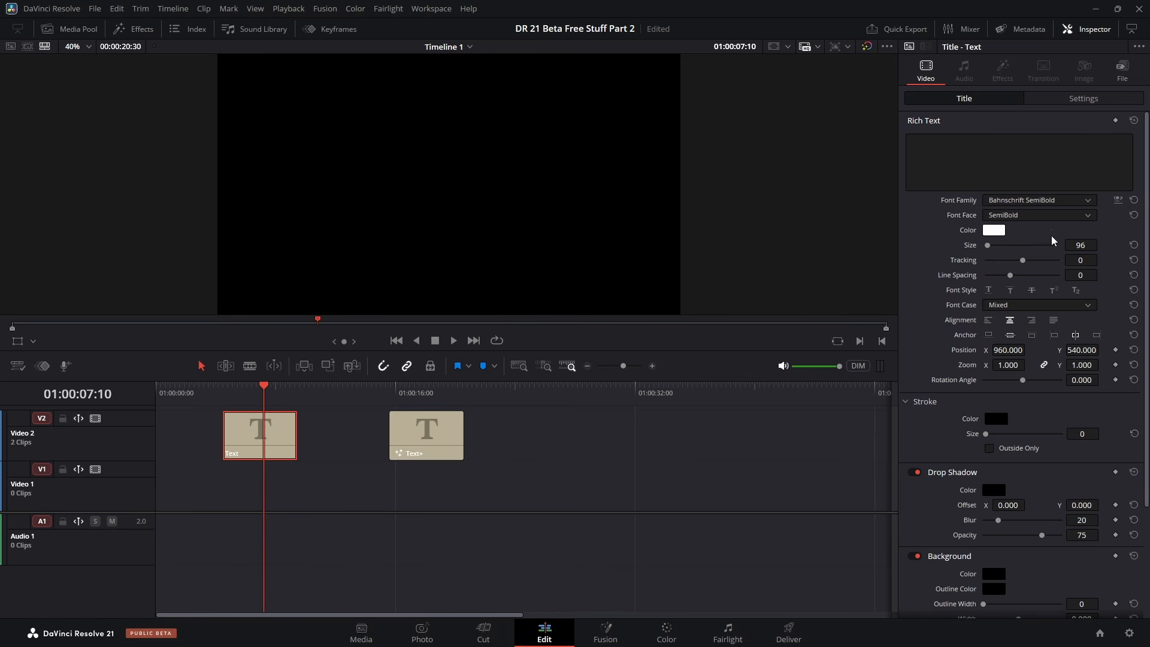
click(955, 152)
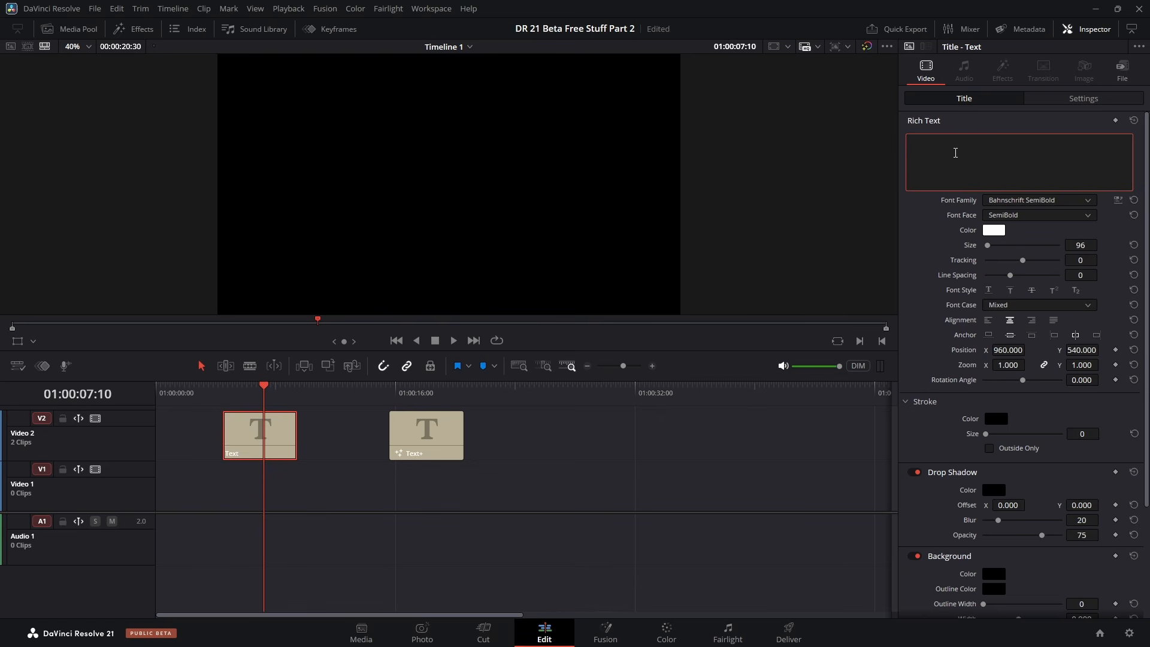
text(Televsion)
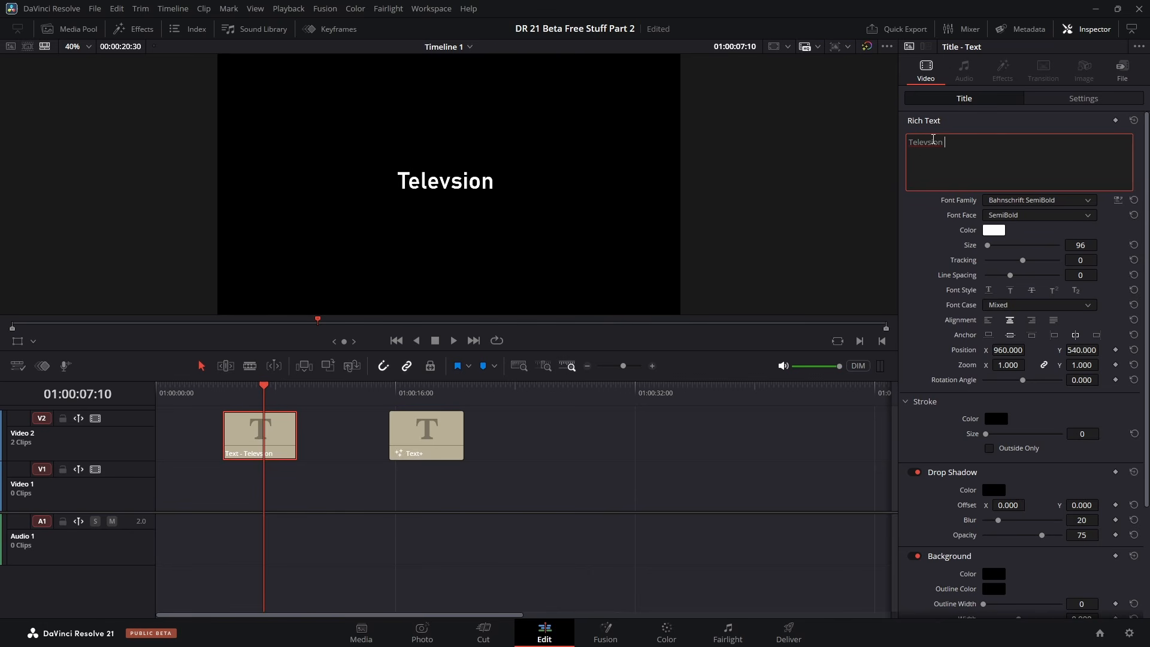
right_click(930, 142)
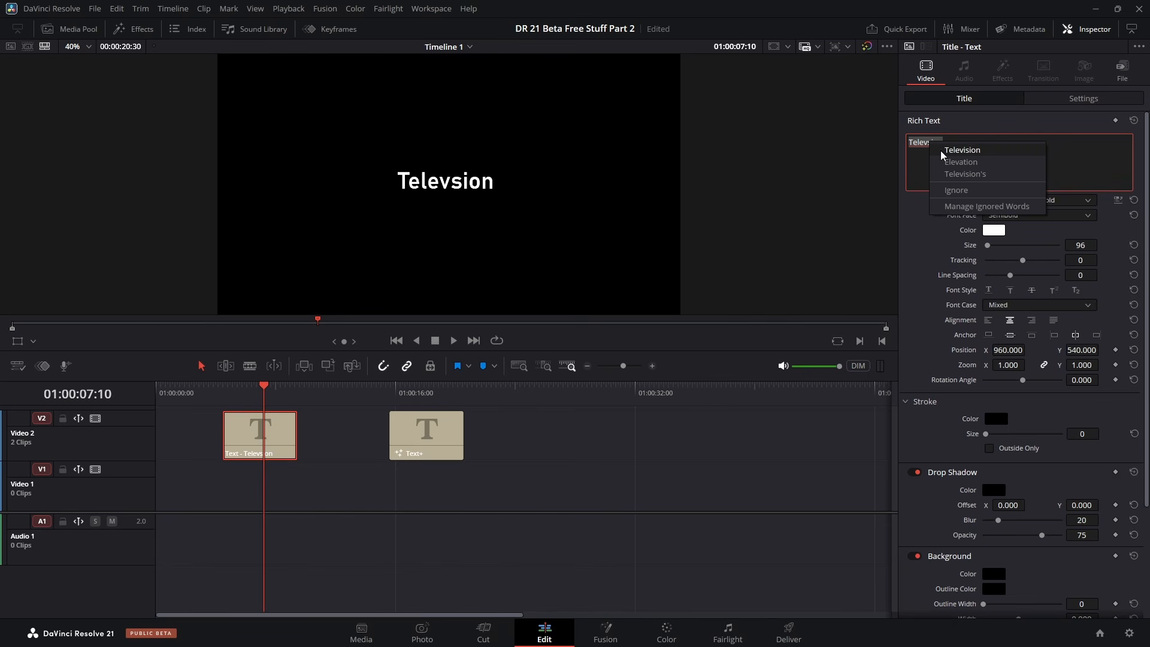
click(990, 149)
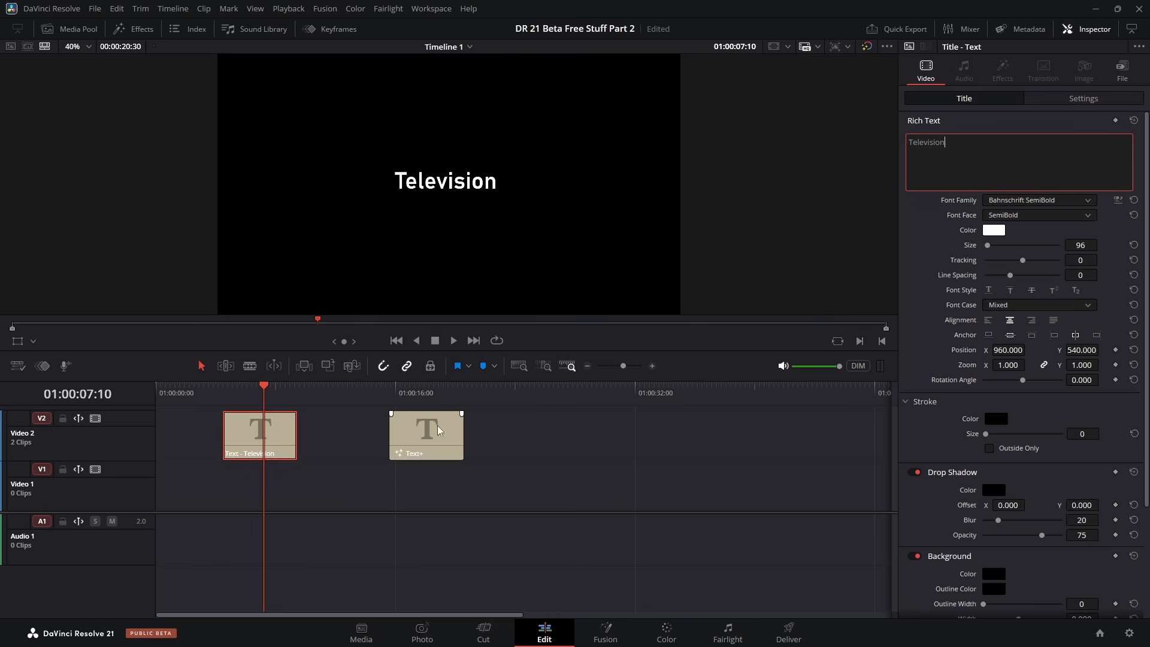
Step: Place the playhead over the Text+ title clip and enter "Another Televsion" as its text
click(419, 440)
drag(276, 390, 425, 409)
click(965, 179)
text(Anoth)
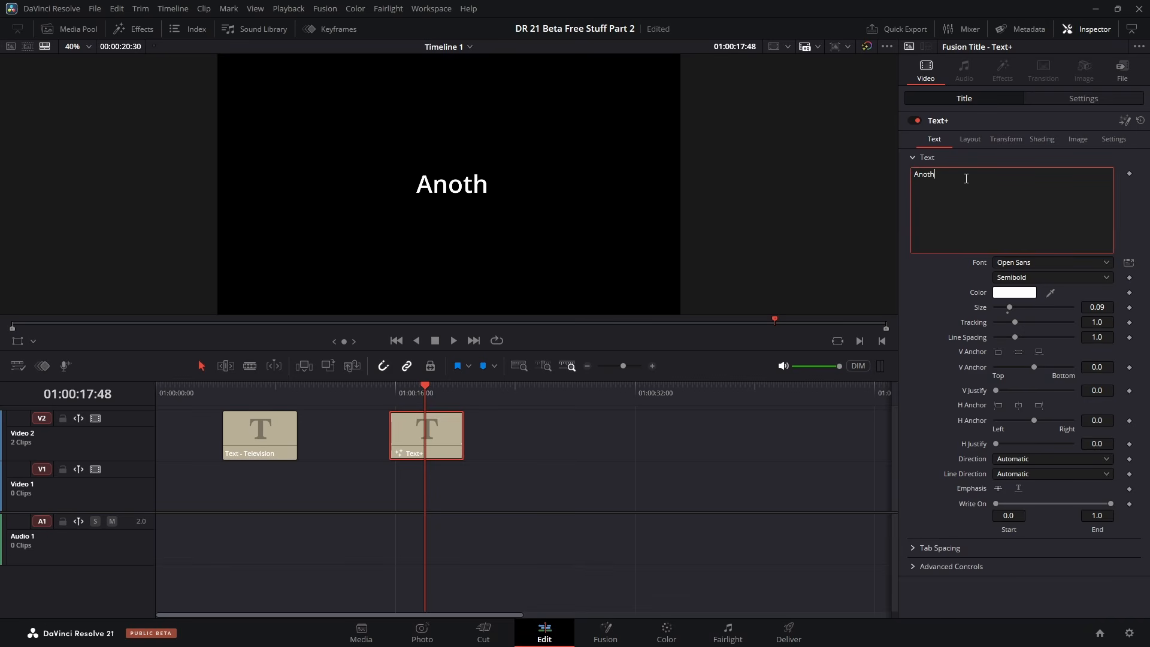
text(er Te)
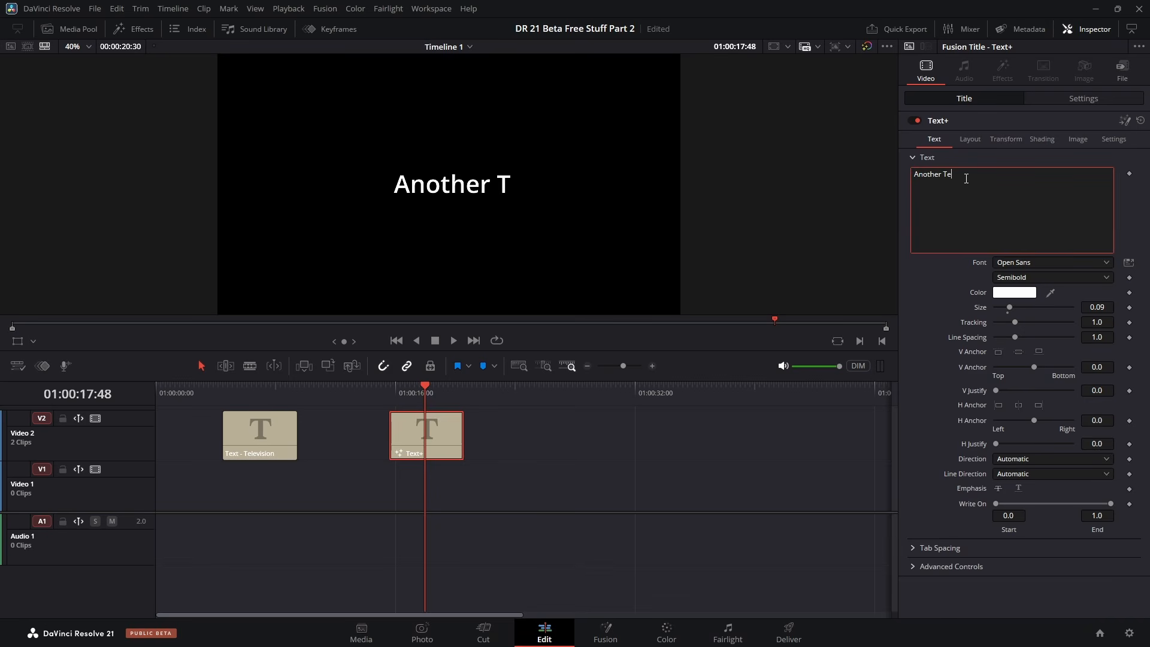
text(levsion)
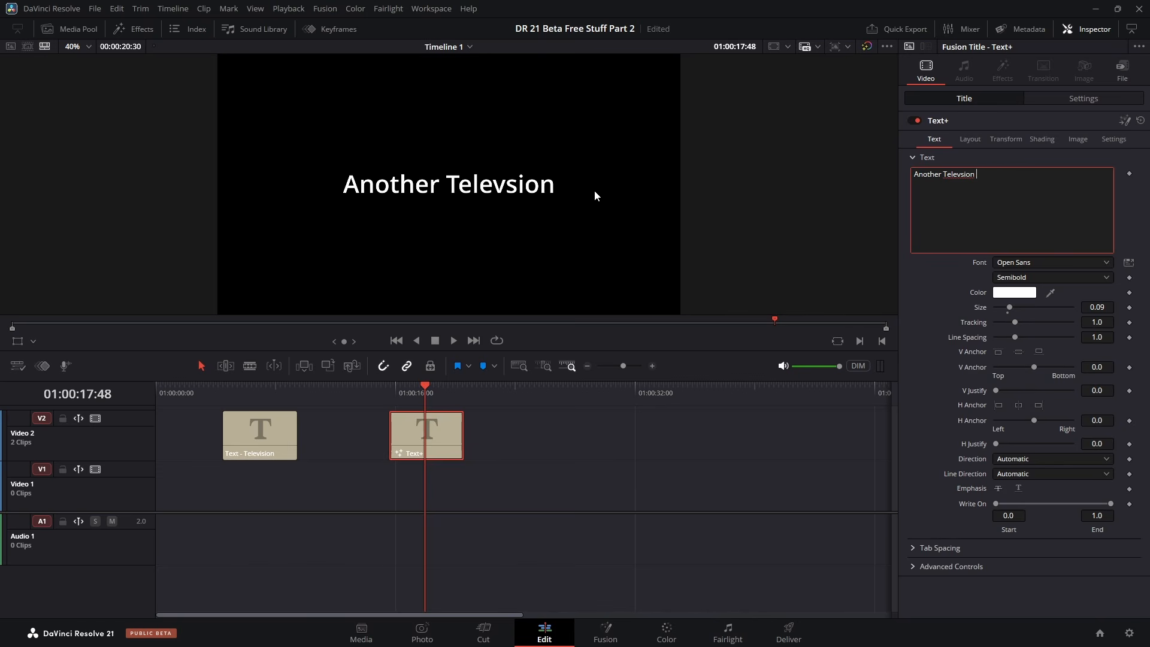
Step: Turn on the Fusion Overlay in the viewer and correct the misspelled word there with the suggestion "Television"
click(33, 342)
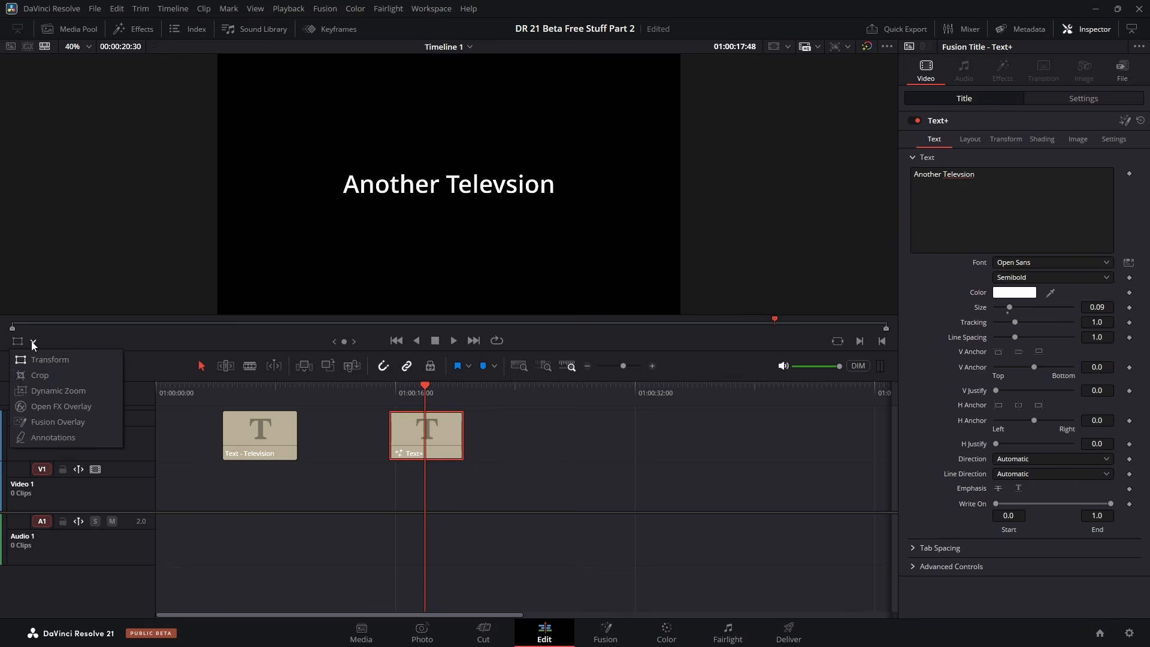
click(50, 423)
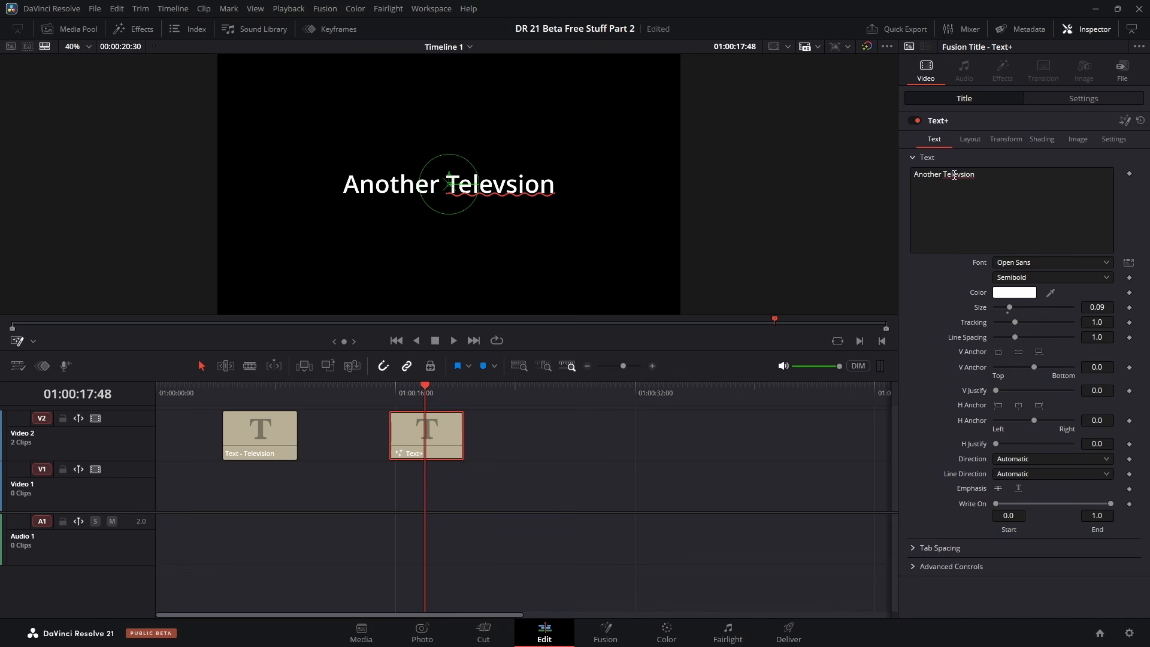
right_click(525, 189)
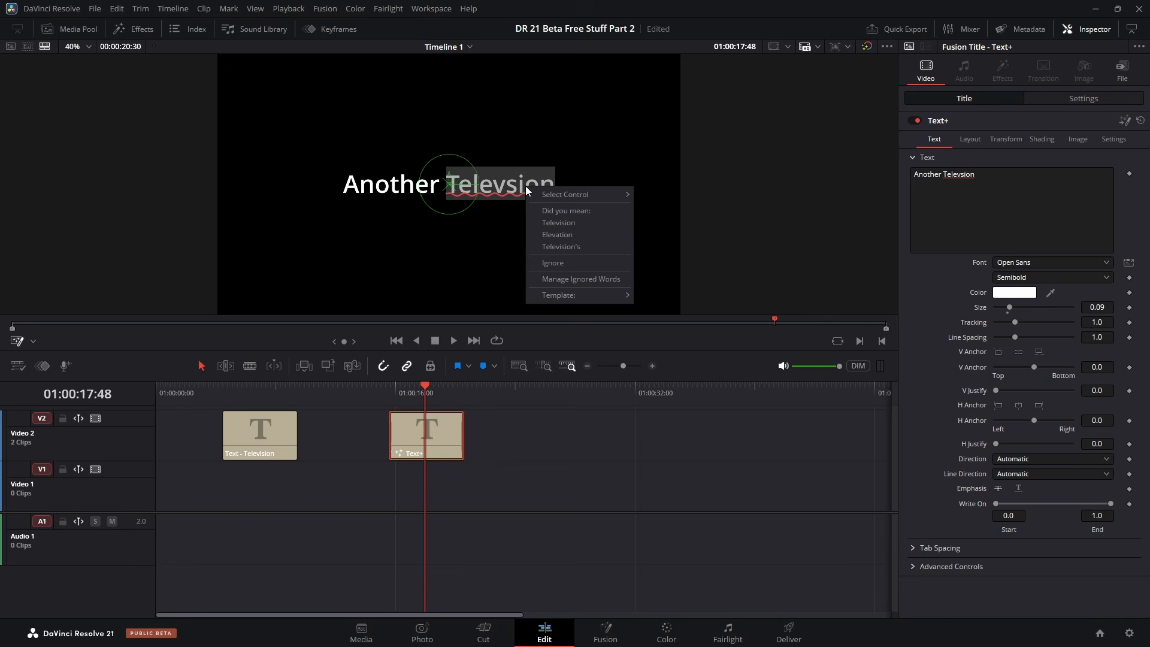
click(577, 224)
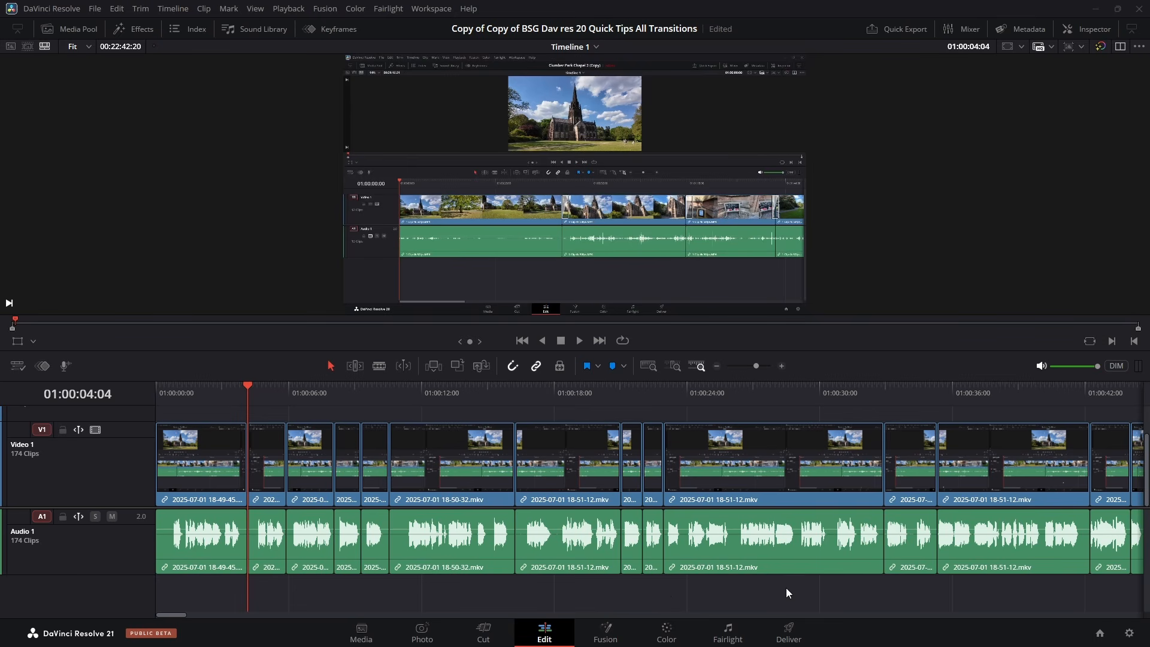
Step: On the Deliver page, set the render codec to H.264 and the resolution to 3840 x 2160 Ultra HD
click(788, 632)
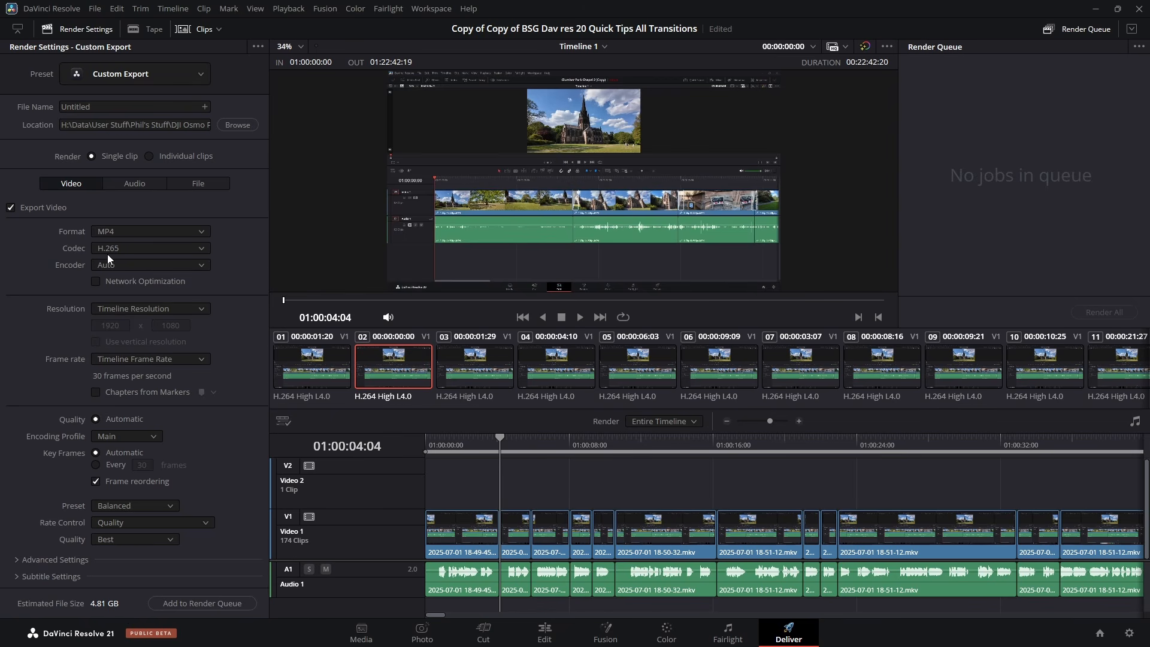
click(185, 249)
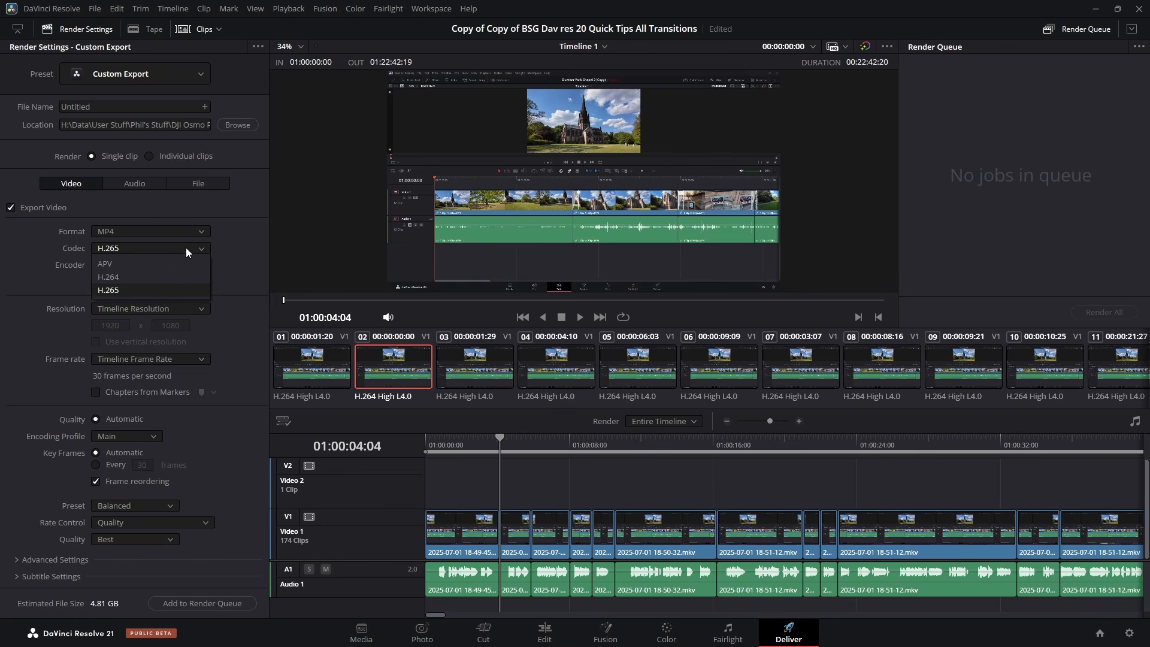
click(131, 275)
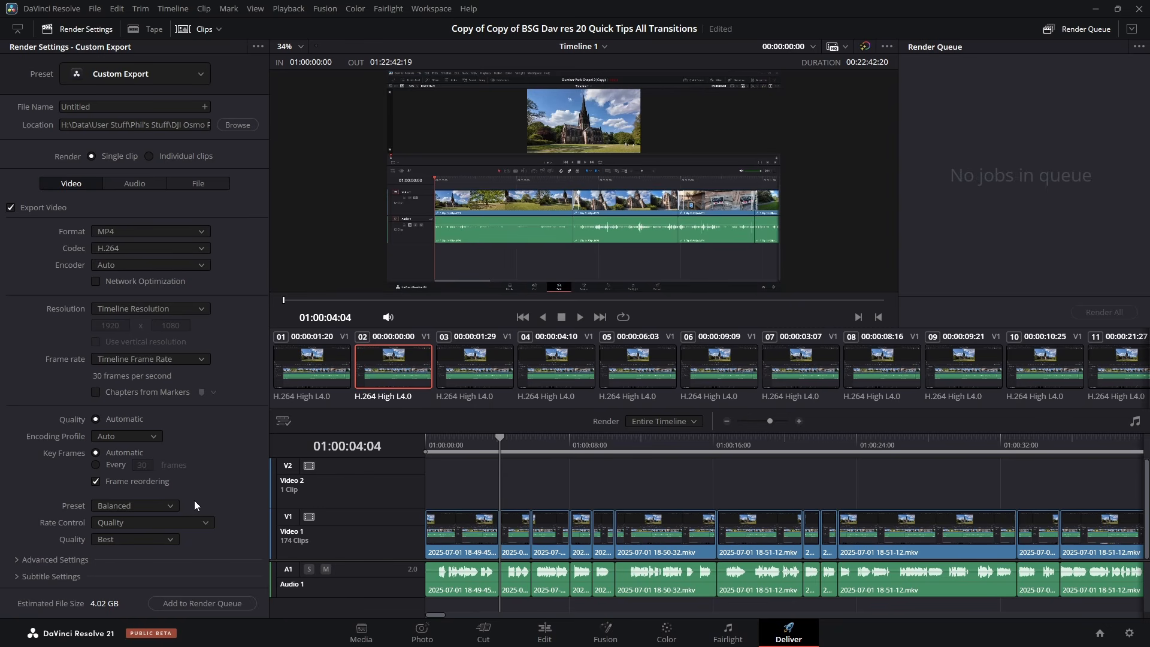
click(202, 309)
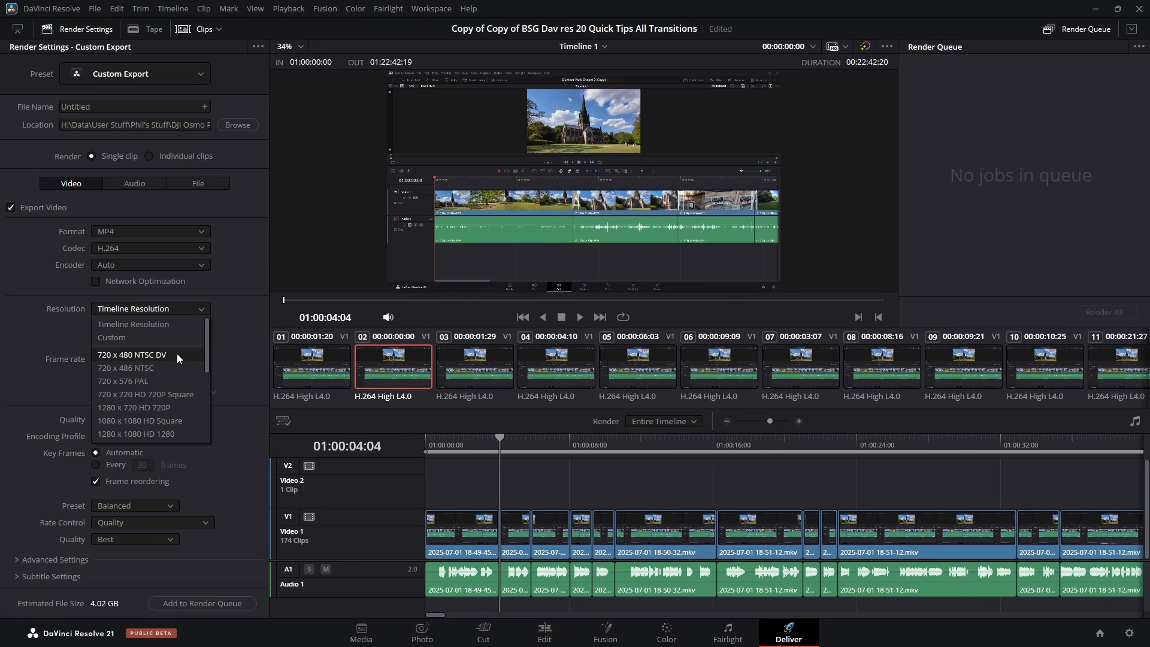
scroll(203, 347, down, 6)
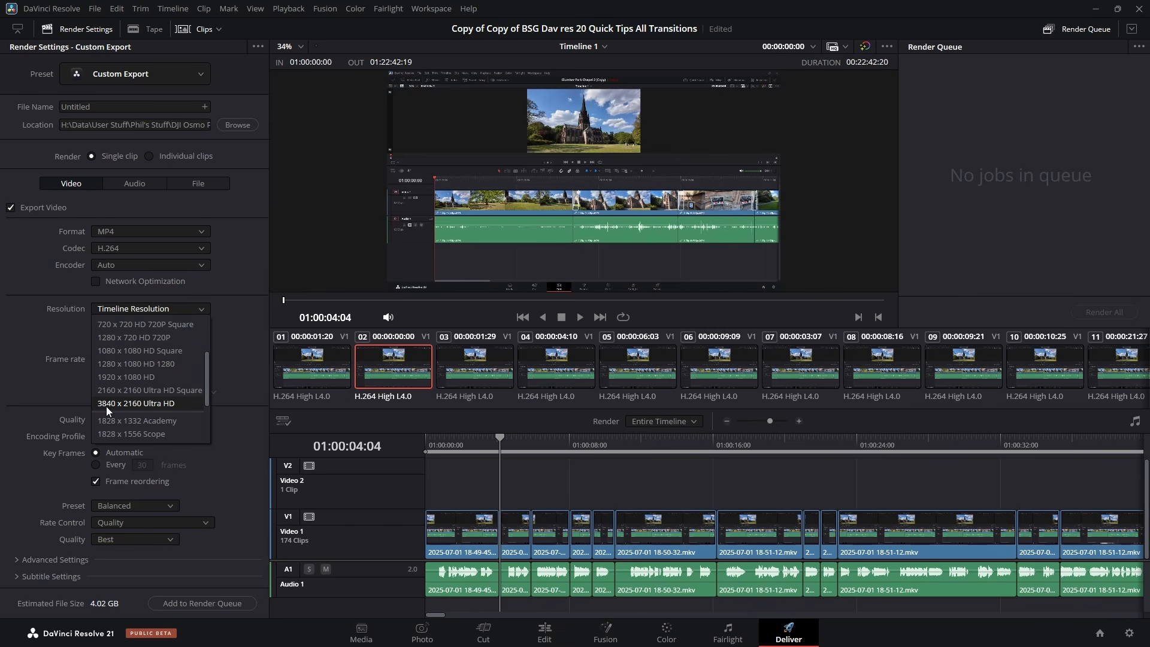
click(167, 404)
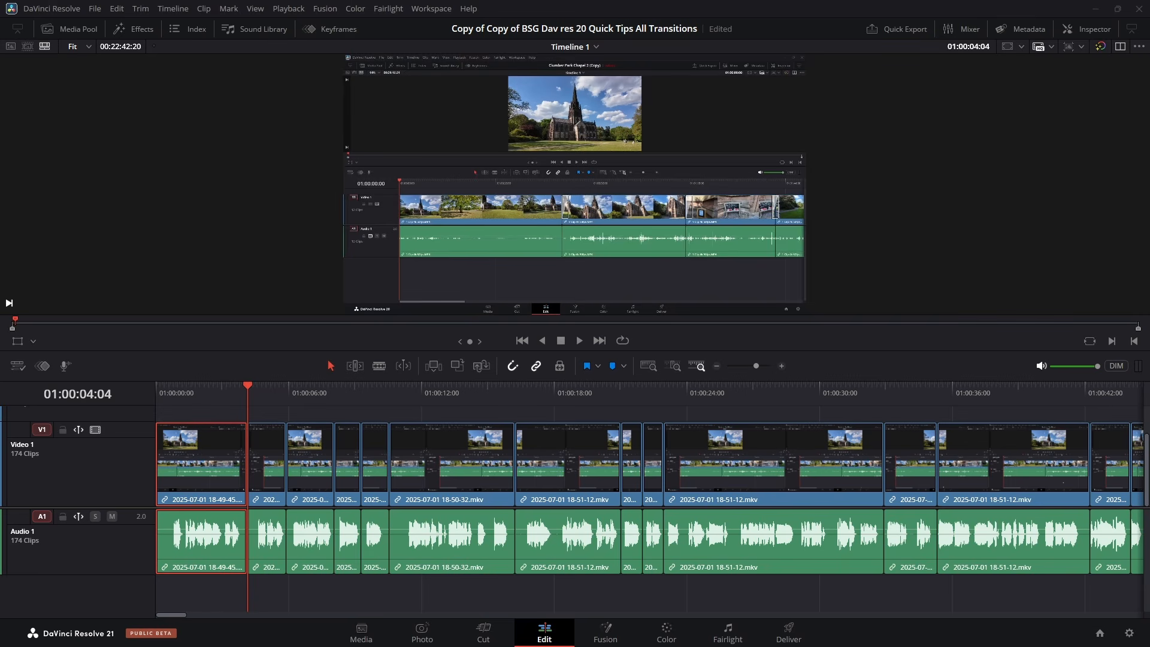
Step: Set the viewer's duration display to Clip Selection and select various Video 1 clips to check their individual durations
click(129, 47)
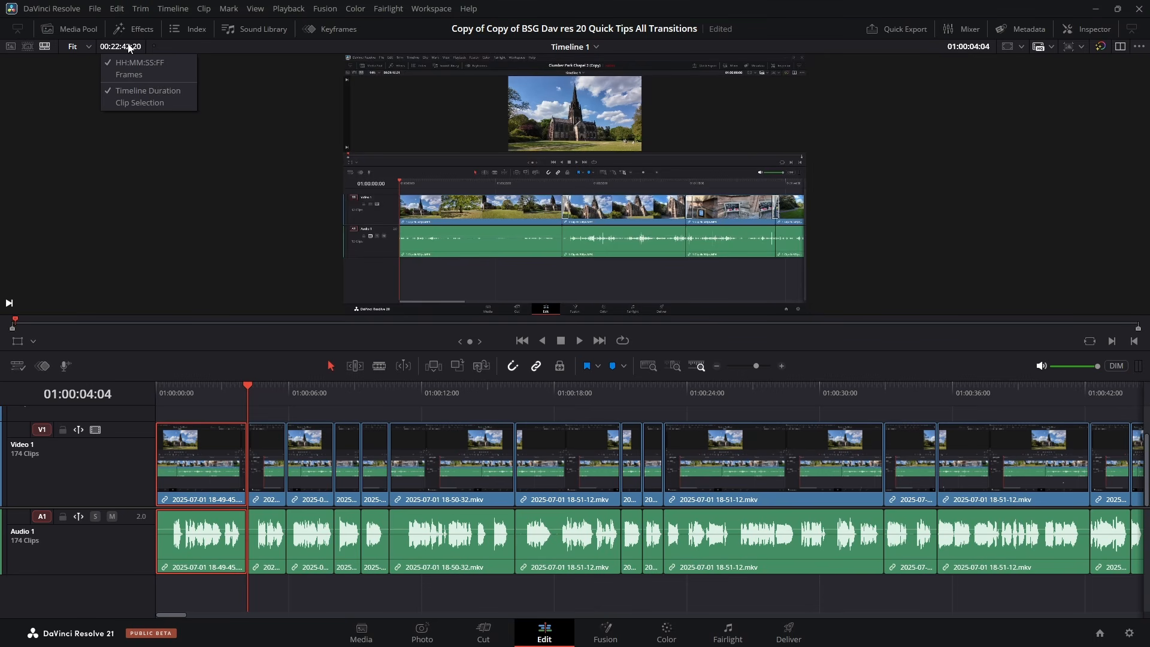
click(138, 103)
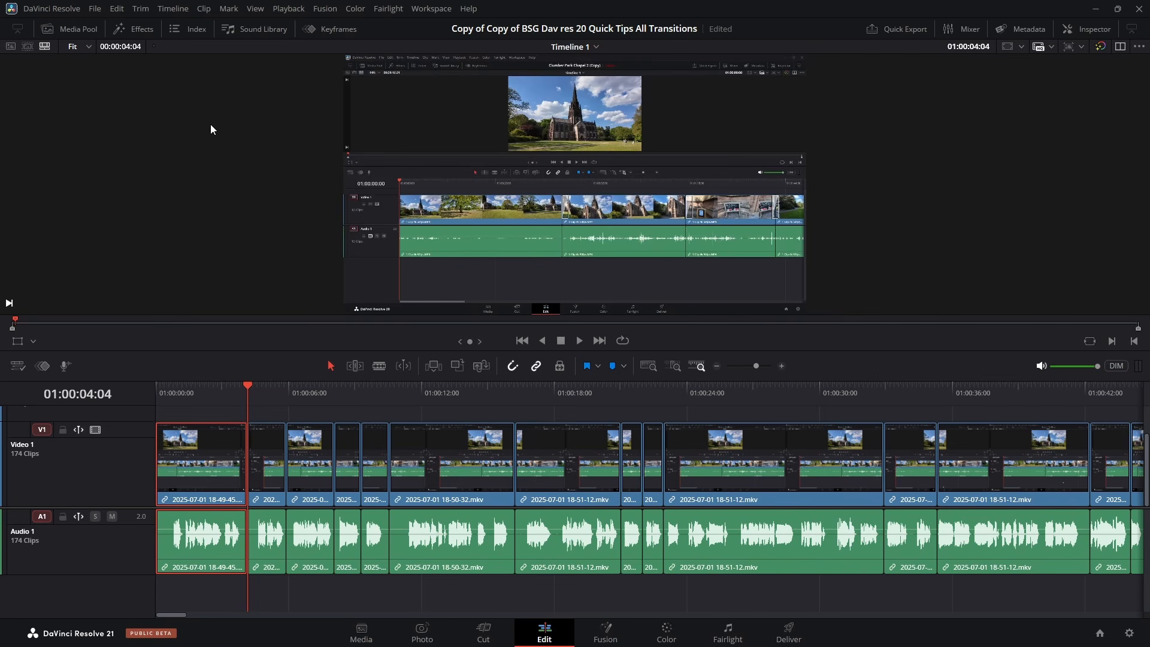
click(769, 454)
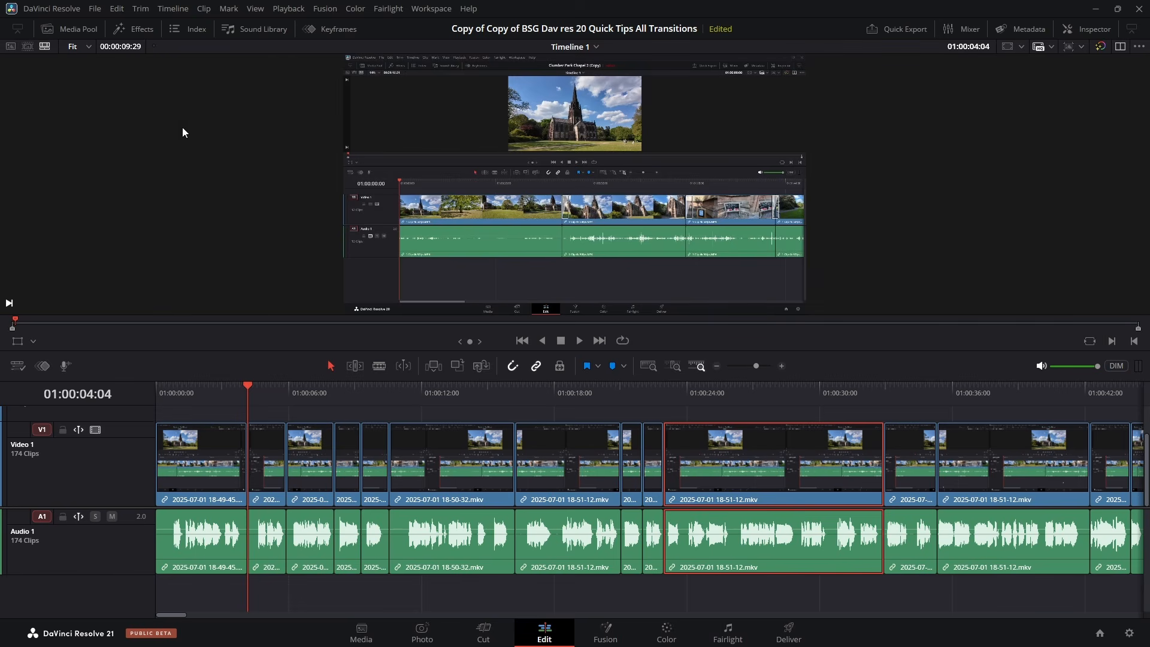
click(560, 455)
click(468, 459)
click(911, 473)
click(1009, 461)
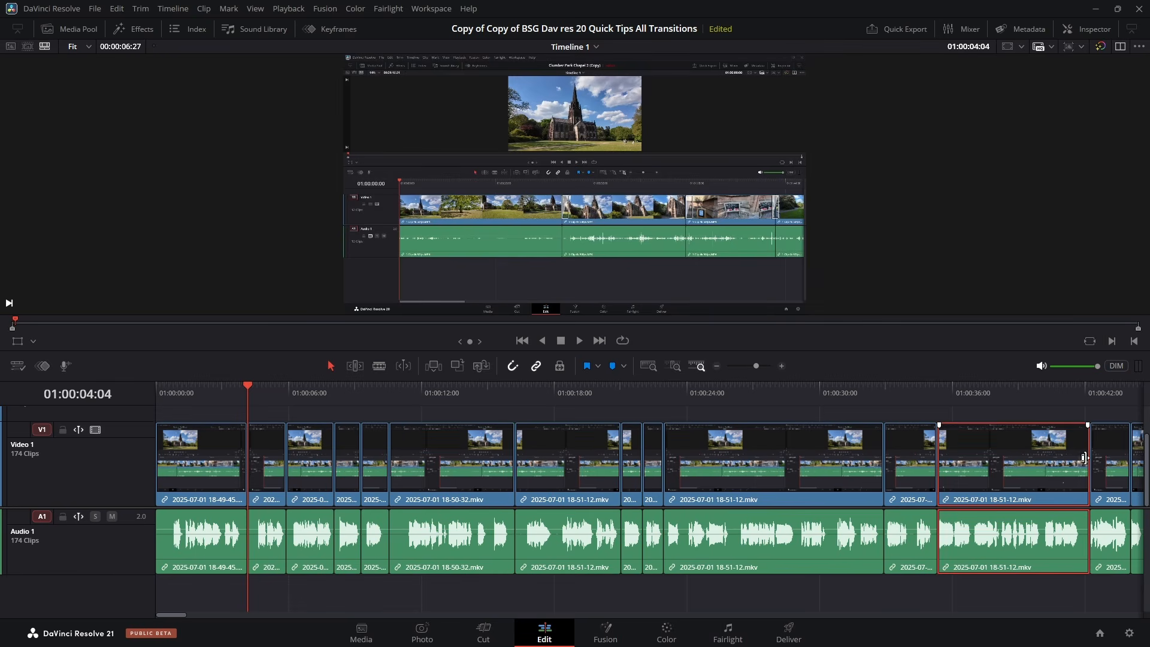
click(1105, 464)
click(751, 473)
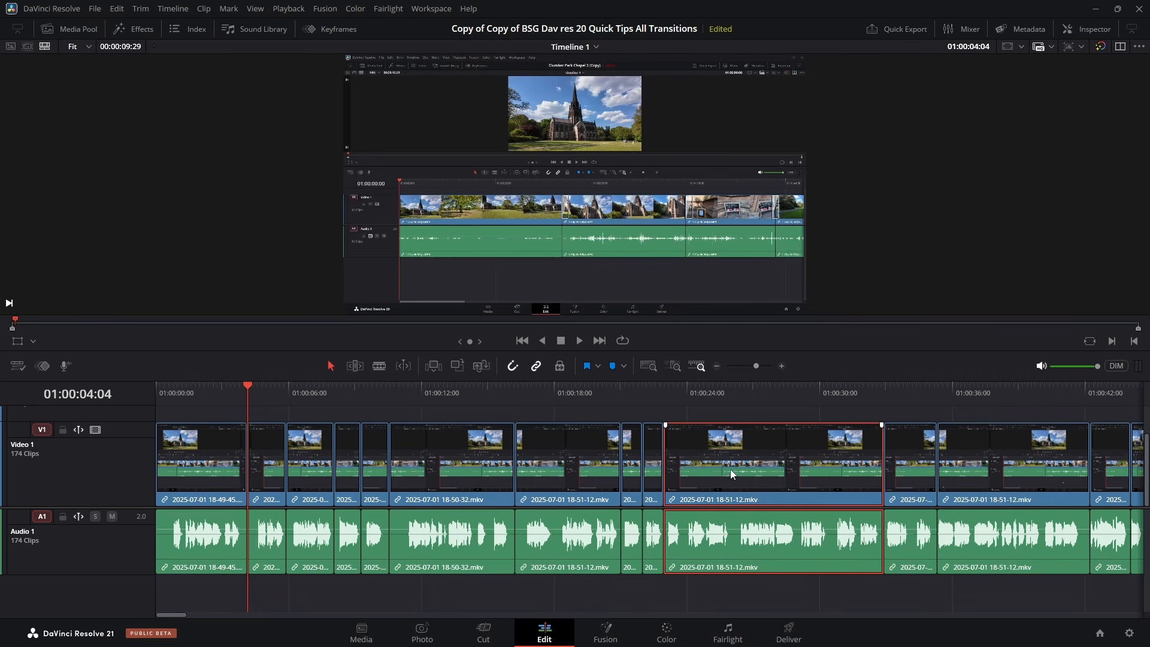
click(644, 464)
click(631, 469)
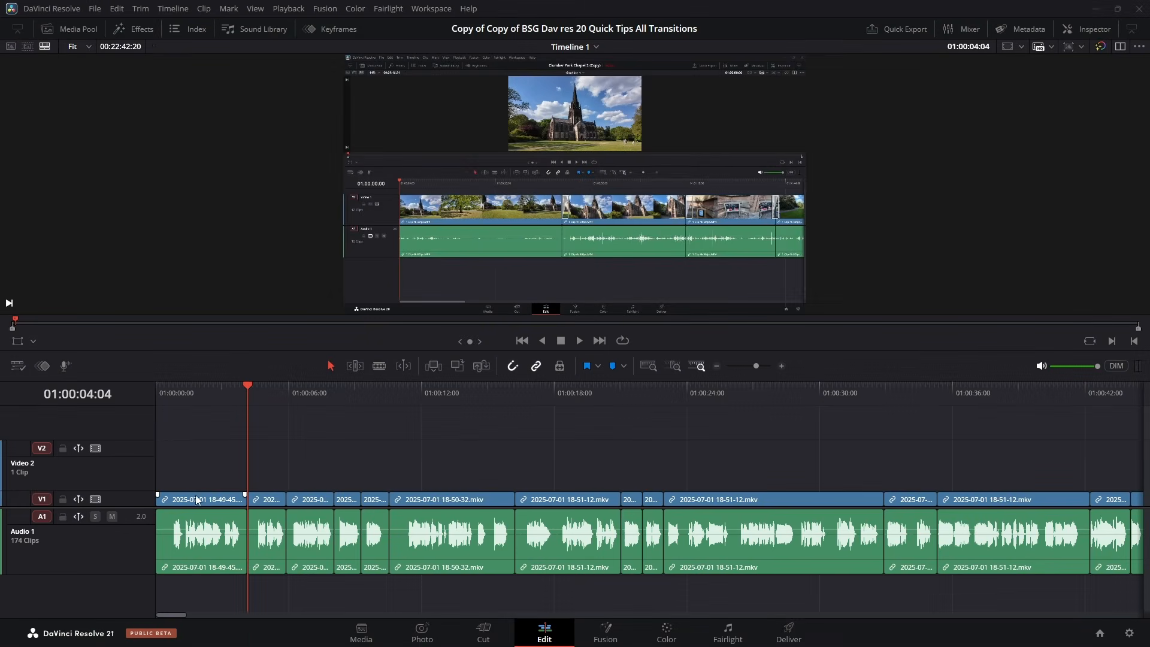
Step: Try the fade handles on the first Video 1 clip at minimum and enlarged track height, and return the track to minimum height
click(158, 494)
mouse_move(245, 495)
mouse_down()
mouse_move(215, 495)
mouse_move(247, 496)
mouse_up()
drag(136, 489, 138, 463)
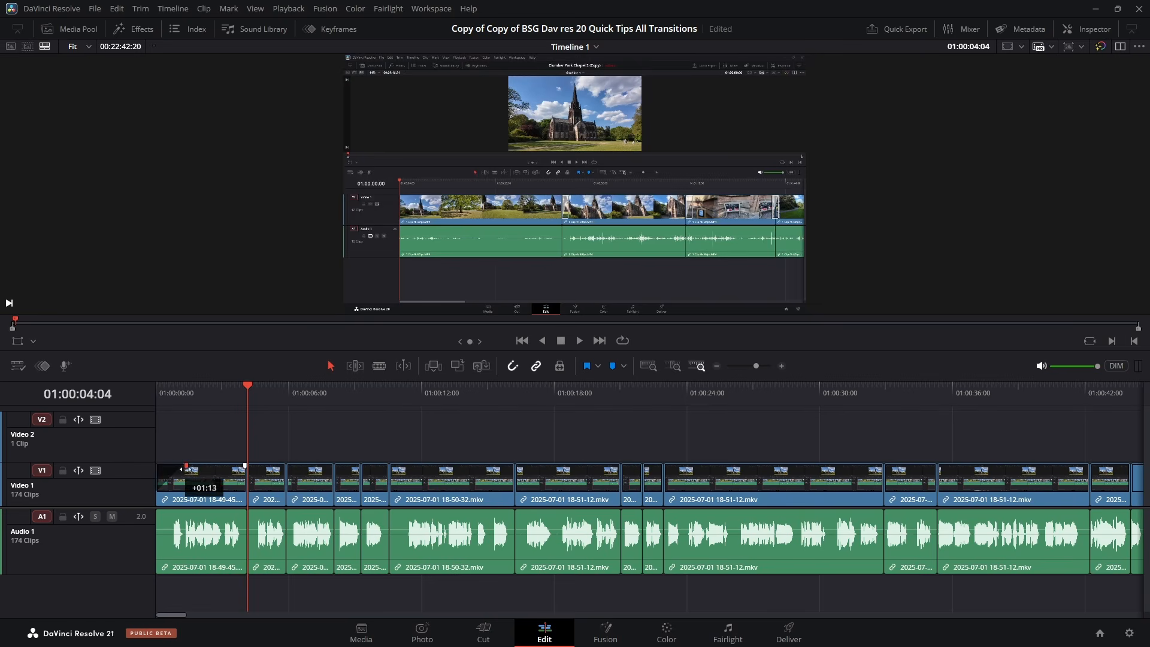
drag(250, 472, 247, 471)
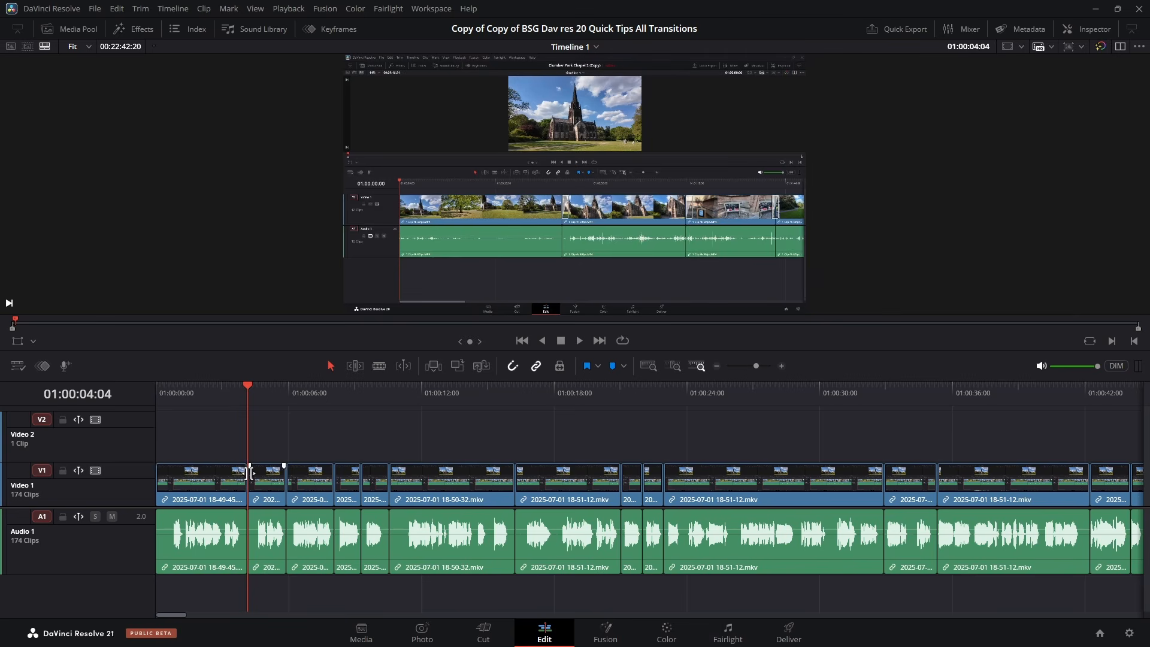
drag(142, 463, 140, 497)
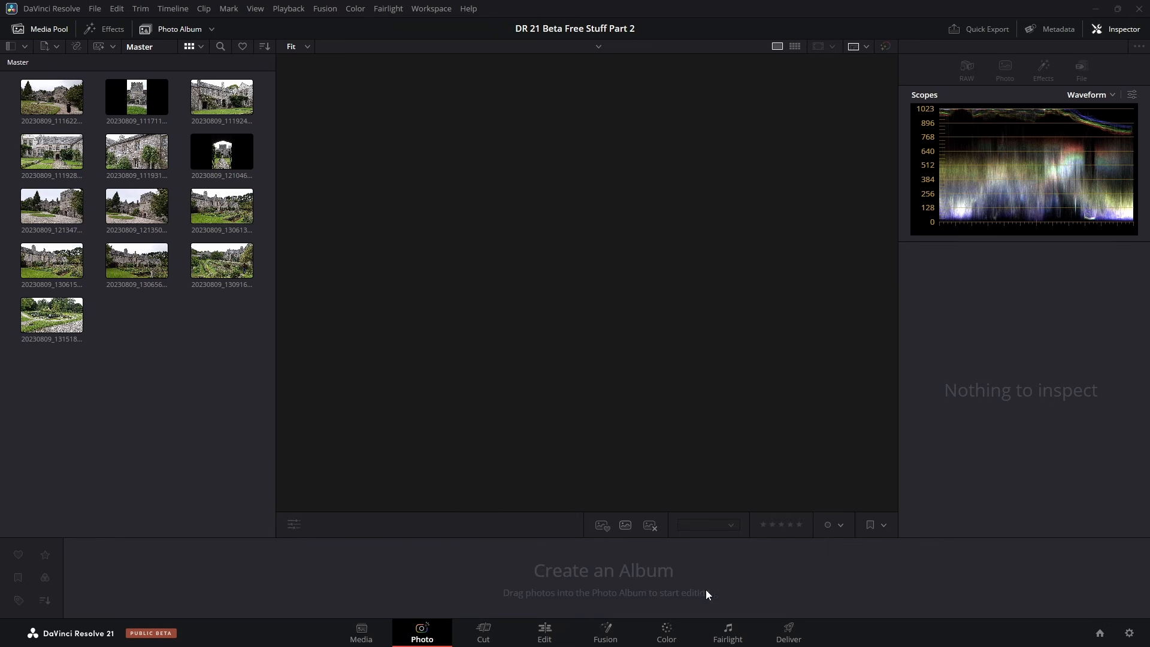
Step: Create a photo album from all photos in the Master bin and set its first photo's zoom to 1.050 and rotation angle to 13.740
drag(243, 346, 311, 588)
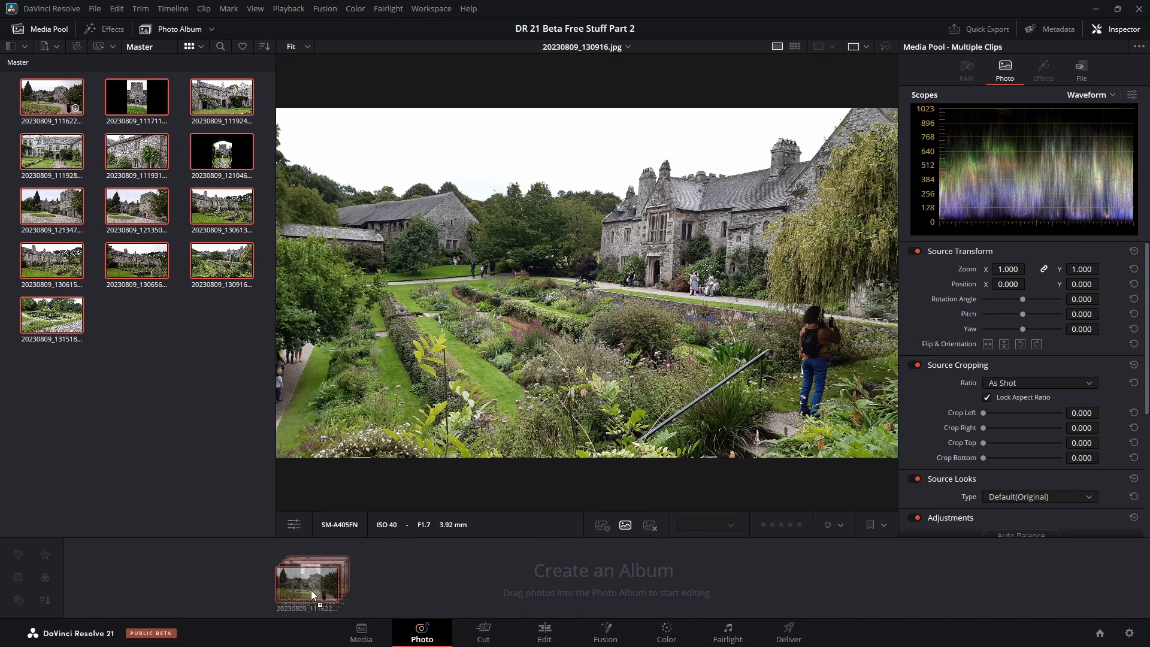
drag(310, 590, 311, 591)
drag(311, 591, 317, 588)
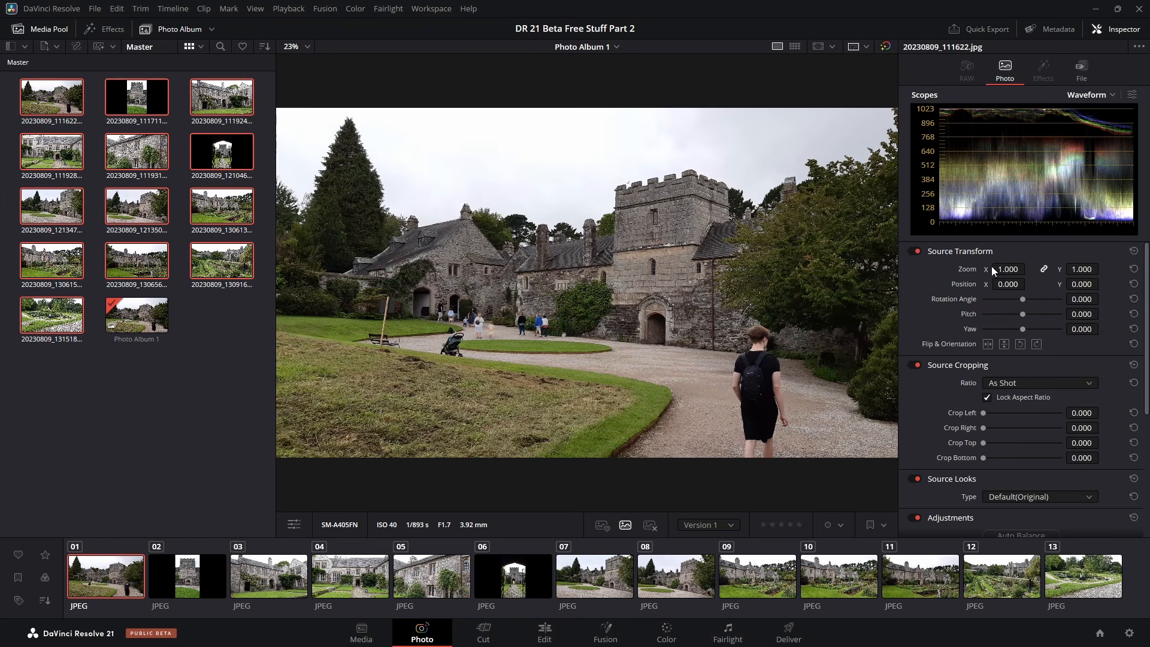
drag(998, 269, 1021, 300)
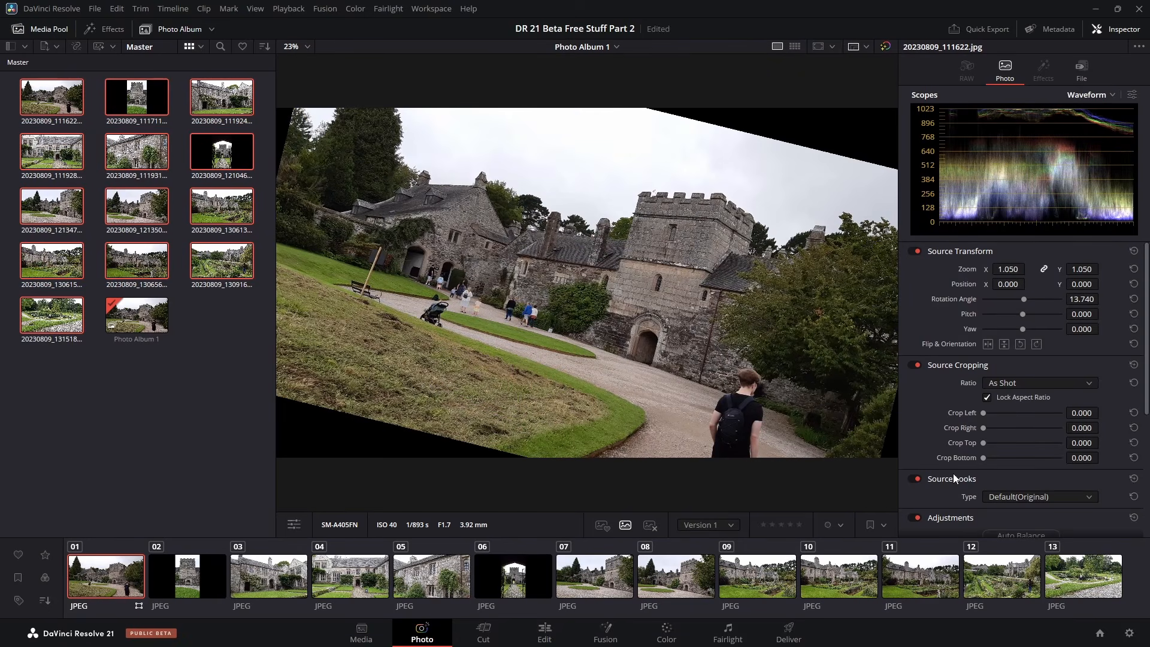
Step: View the first photo's metadata and the Quick Export settings for PNG, and close them without exporting
click(1069, 31)
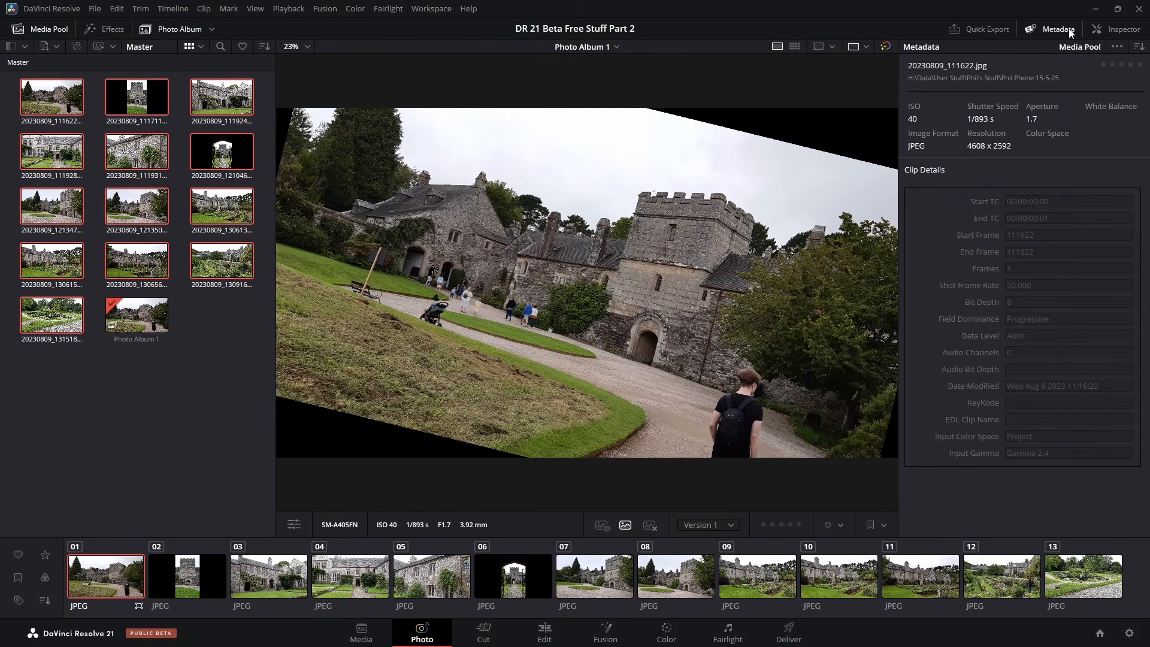
click(1000, 33)
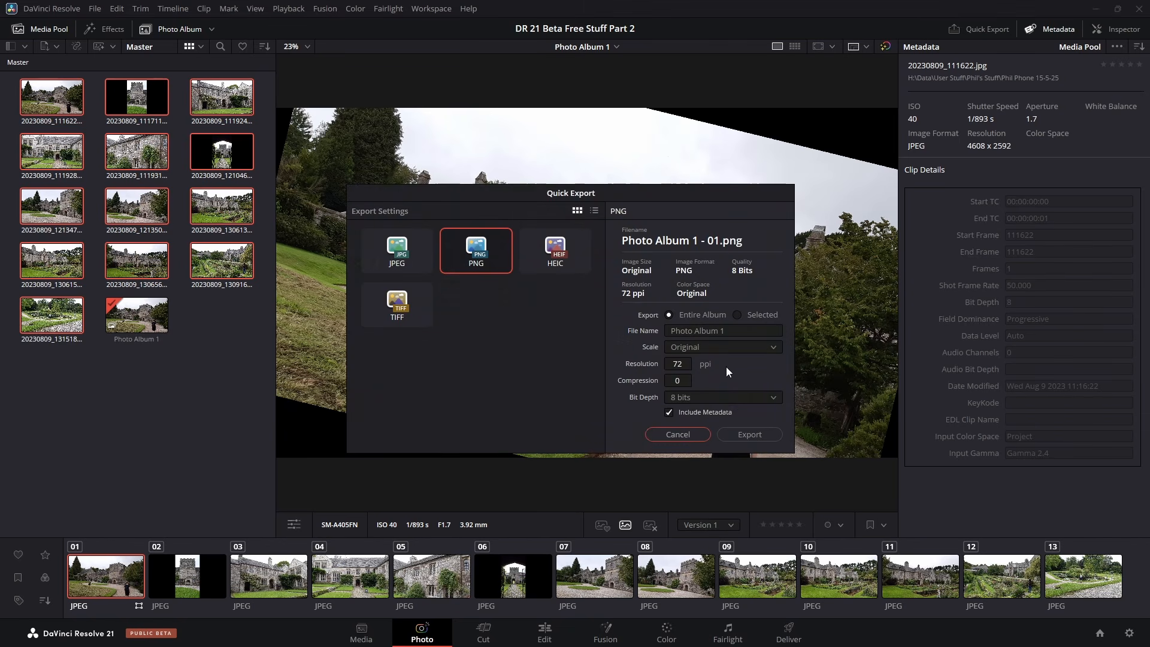
click(680, 434)
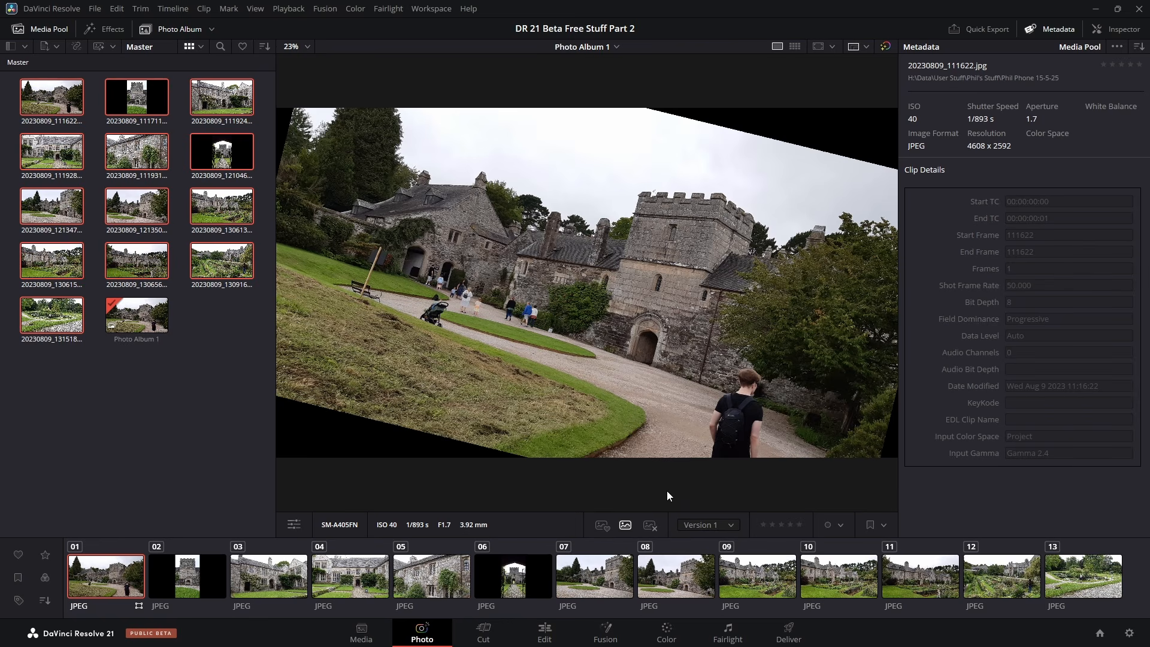
Step: View the album on the Color page and as a timeline on the Edit page, and return to the Photo page
click(667, 632)
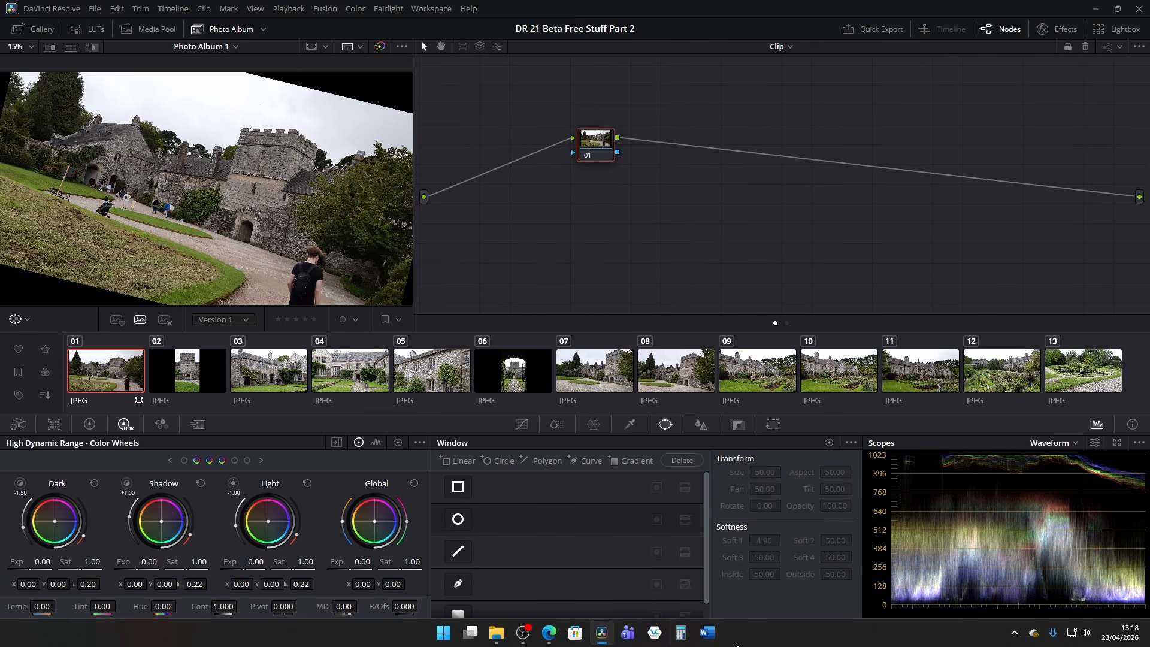
click(554, 631)
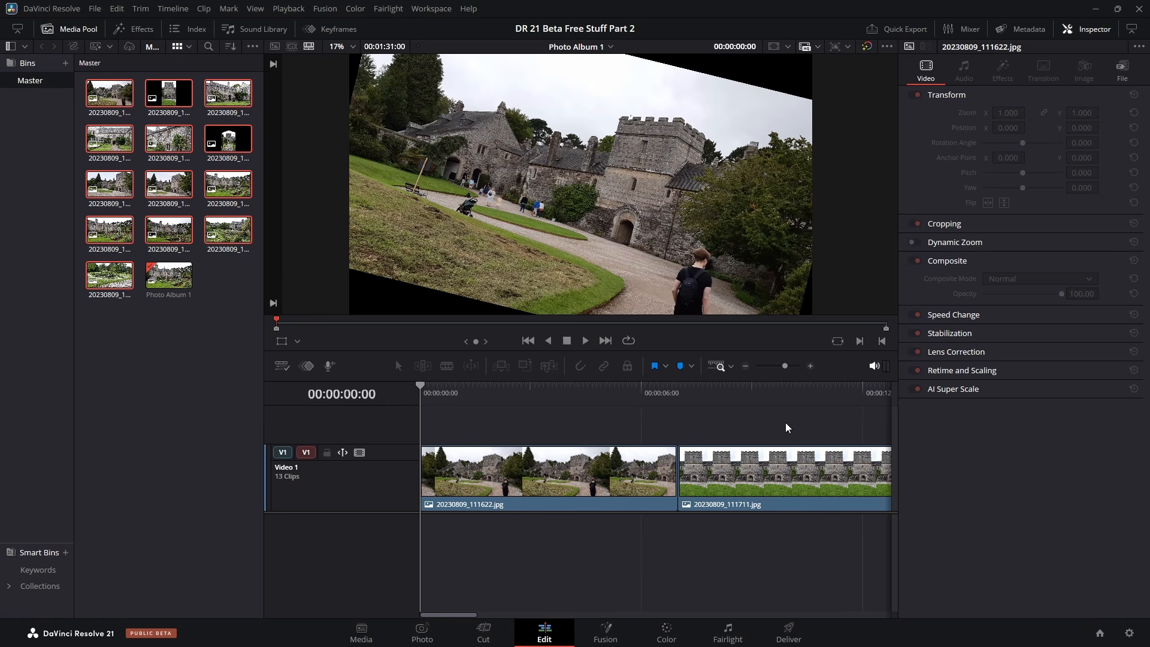
click(433, 638)
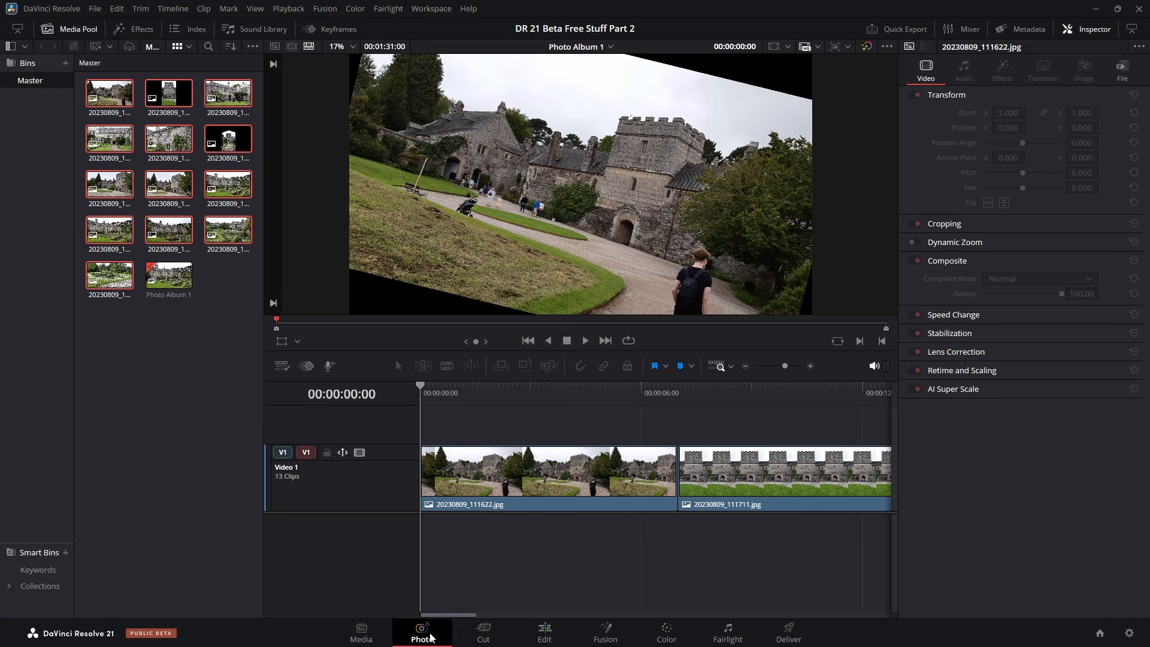